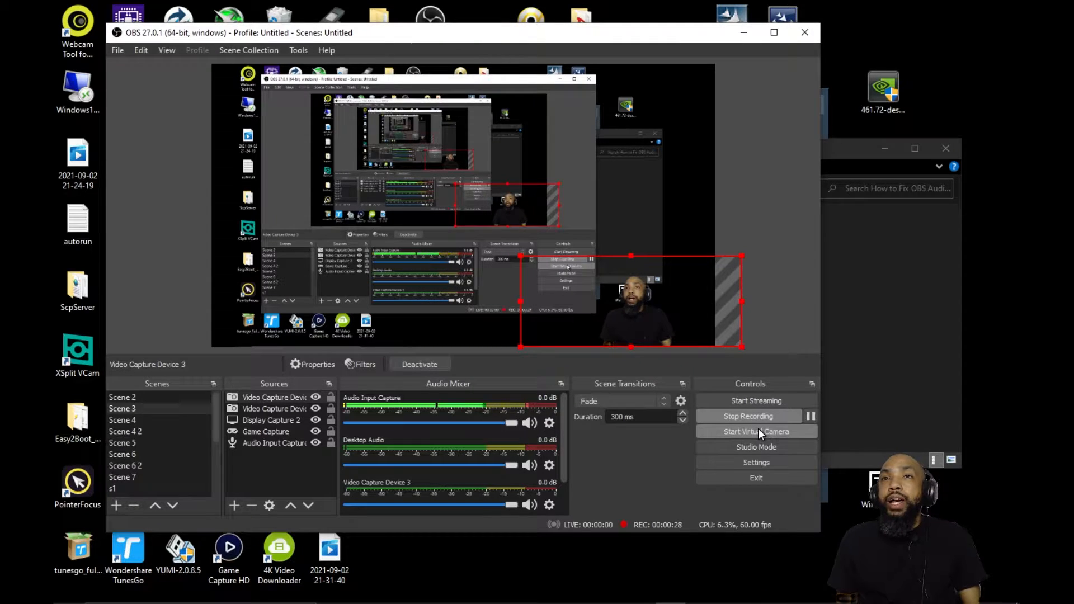
Open the classic Windows Sound dialog from the system volume options and launch PointerFocus to highlight the pointer.
mouse_move(442, 602)
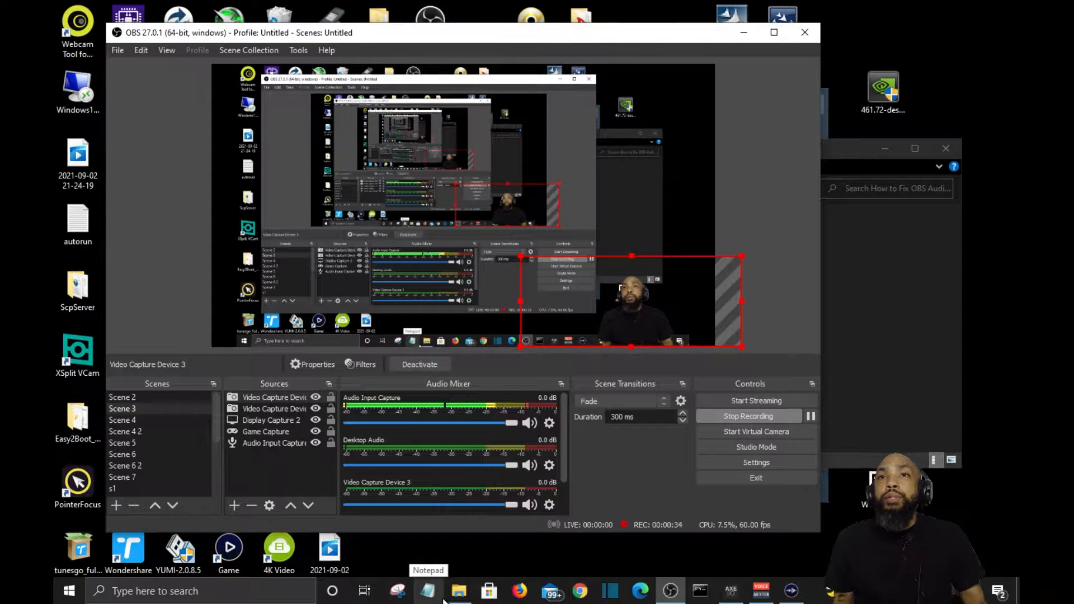
mouse_move(442, 582)
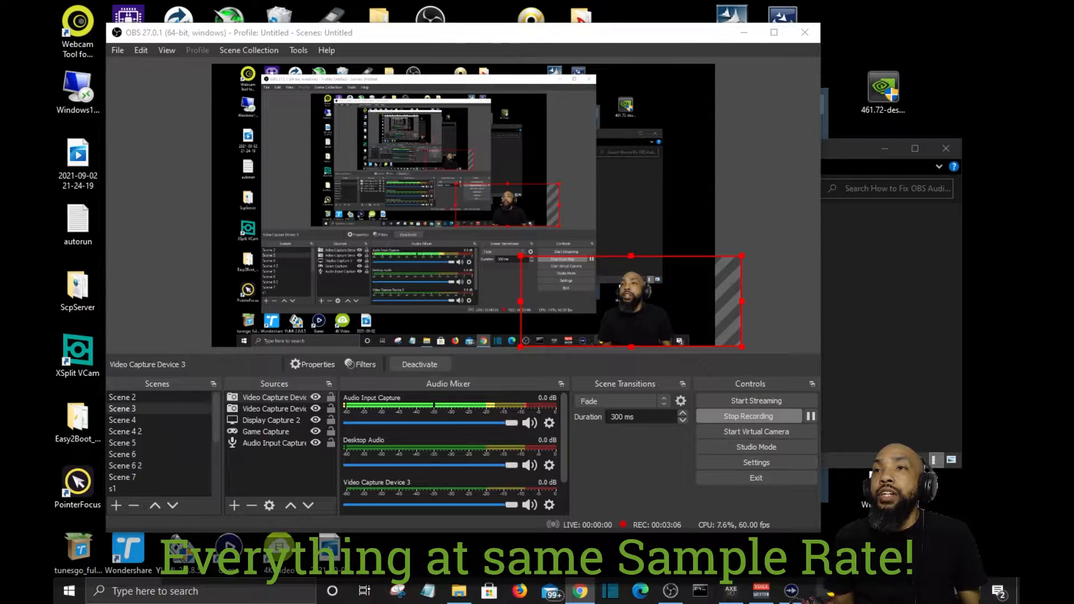
mouse_move(856, 591)
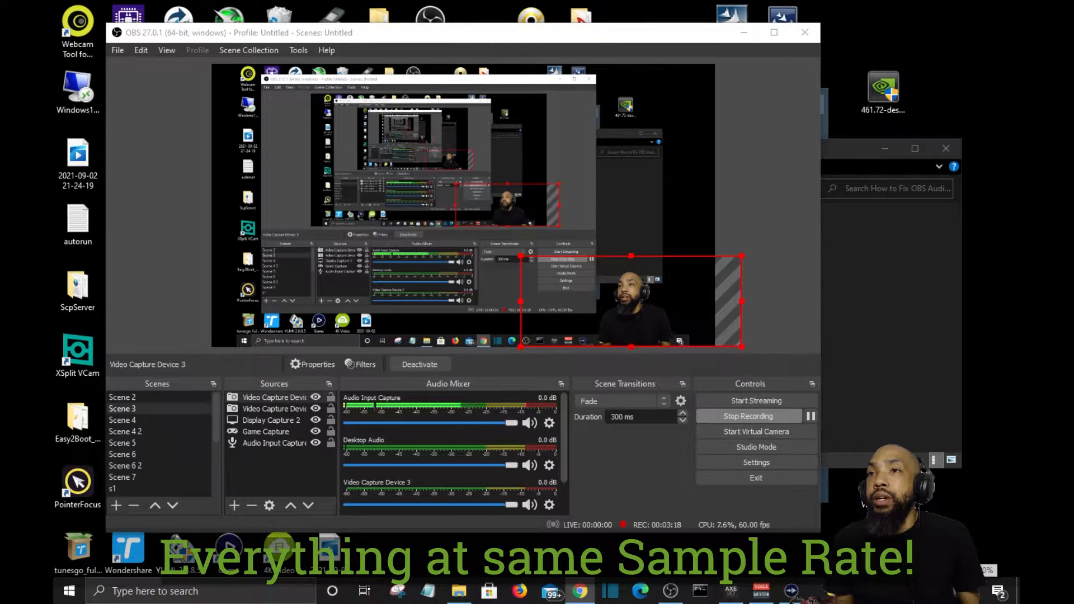
right_click(919, 588)
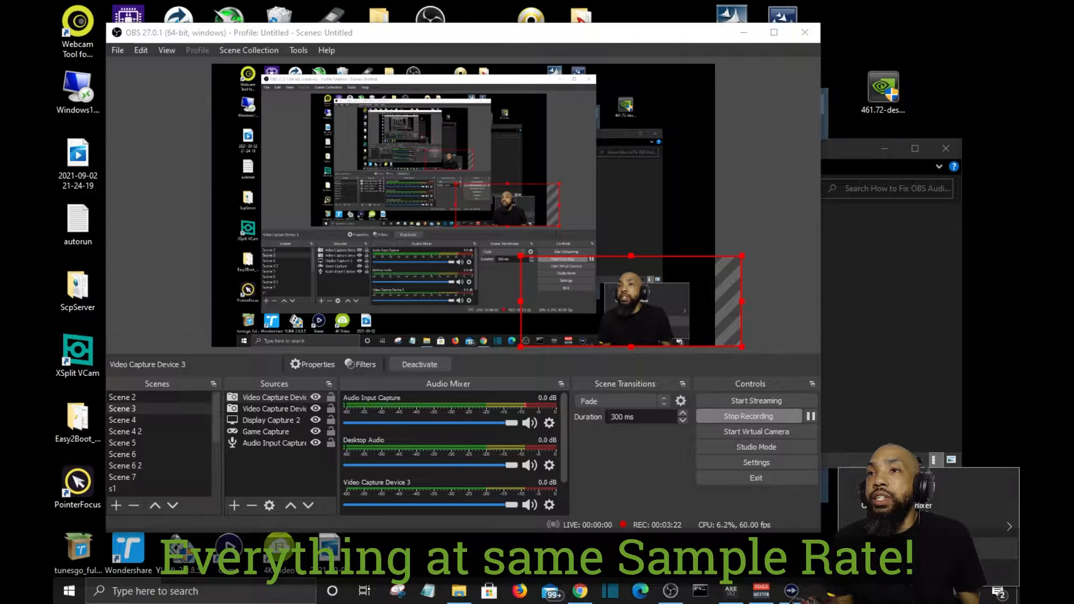
click(920, 548)
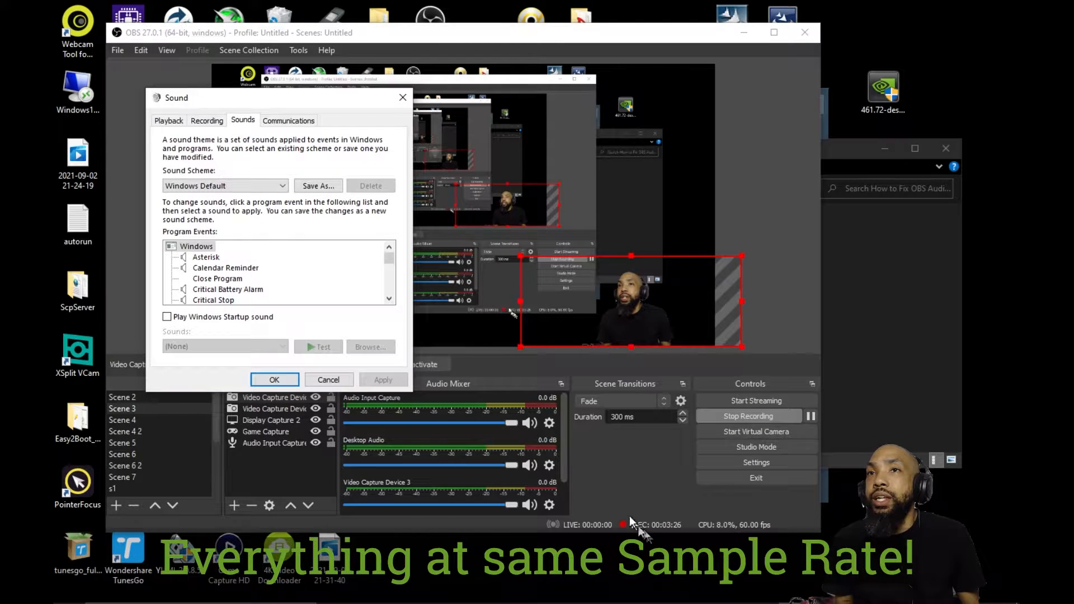
drag(304, 101, 324, 161)
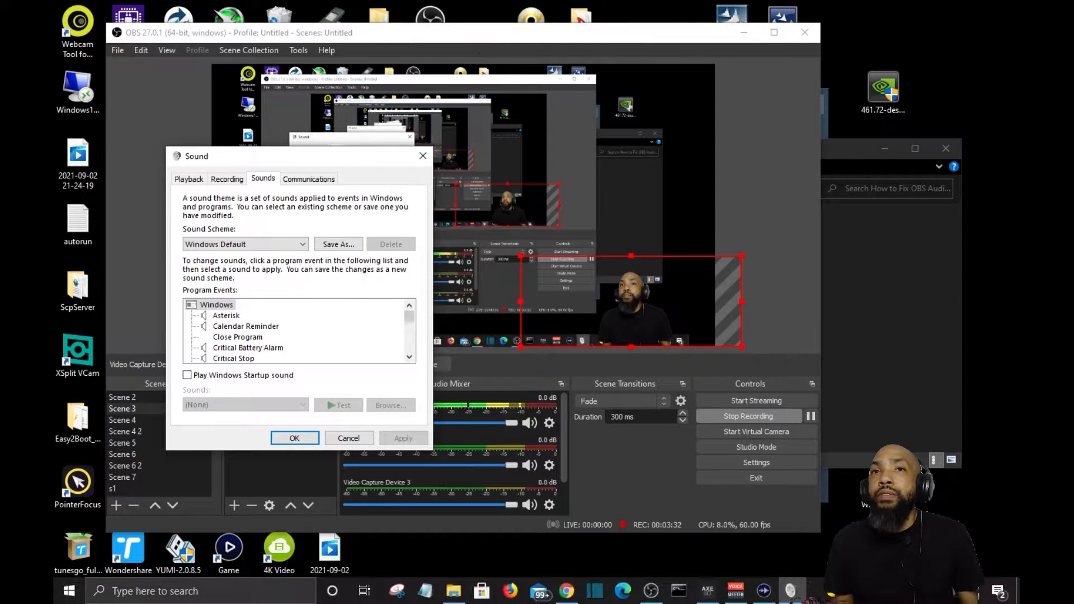
double_click(96, 492)
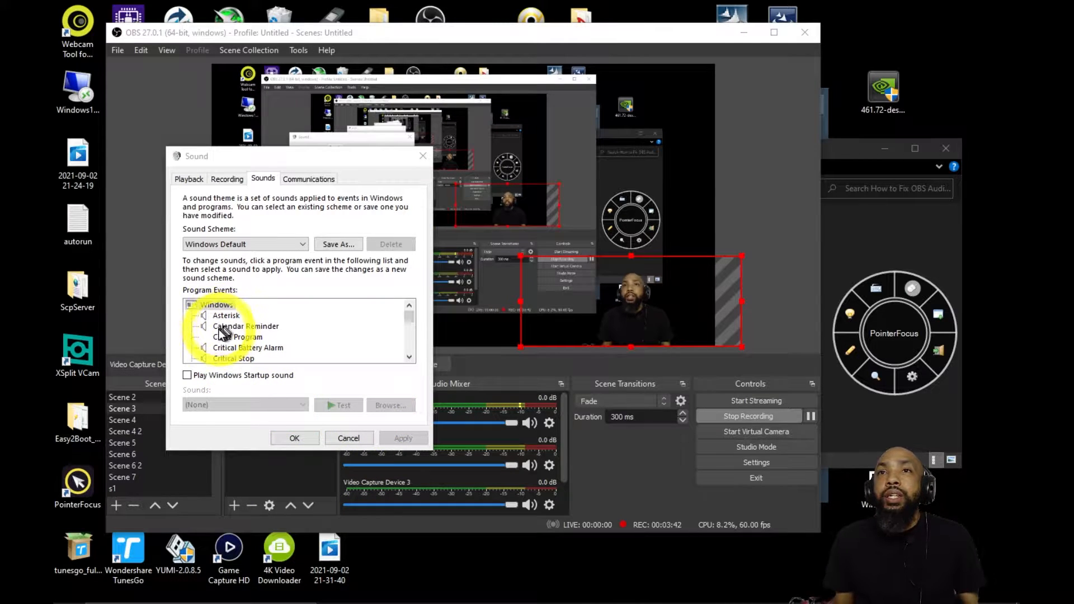
View the Windows playback and recording device lists, returning to the playback devices.
click(188, 179)
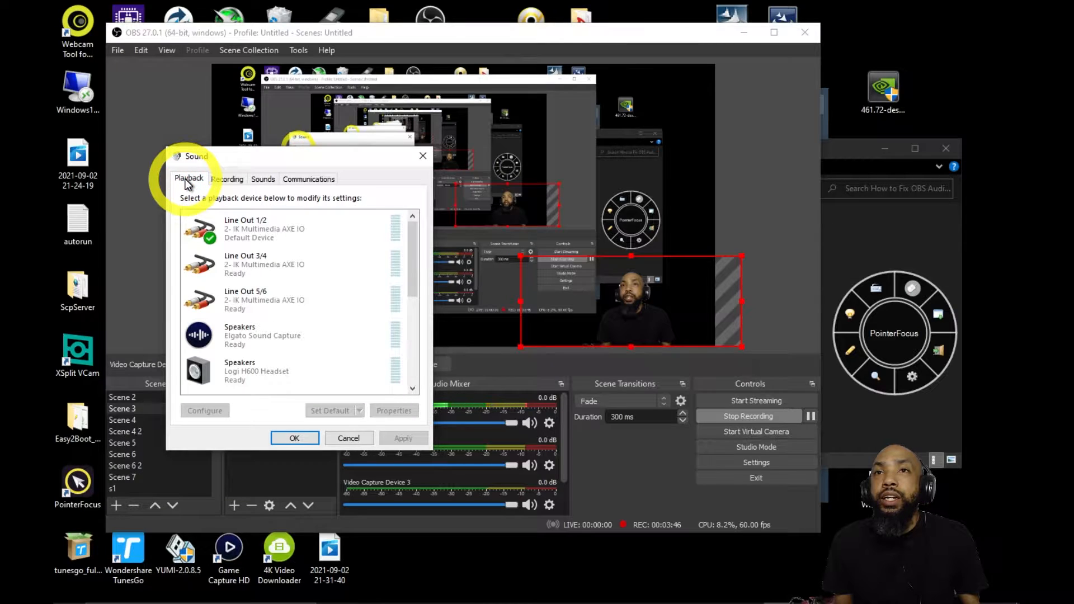
click(226, 181)
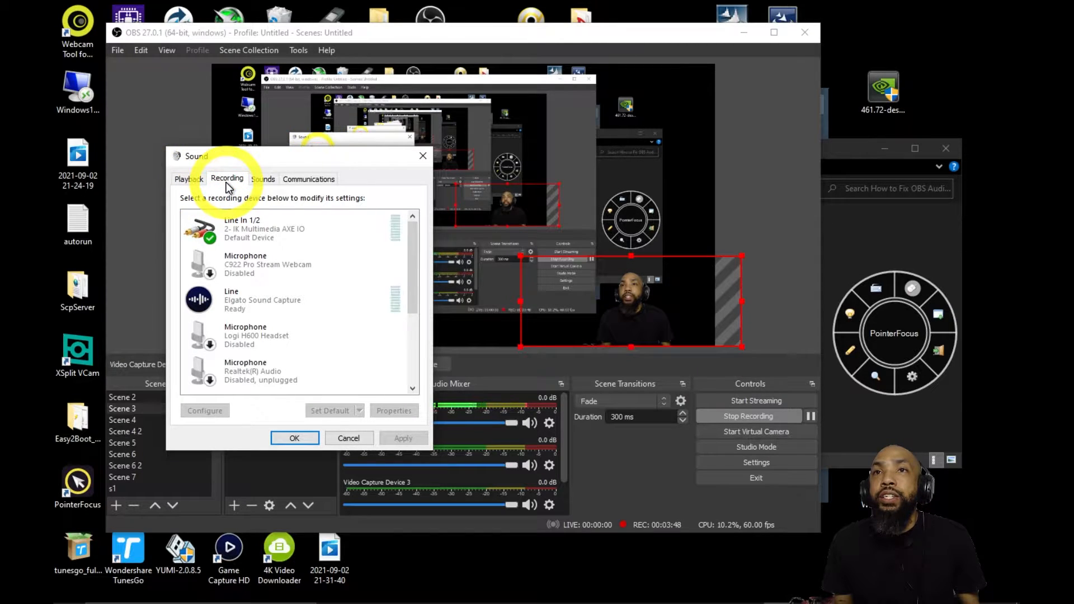
click(186, 179)
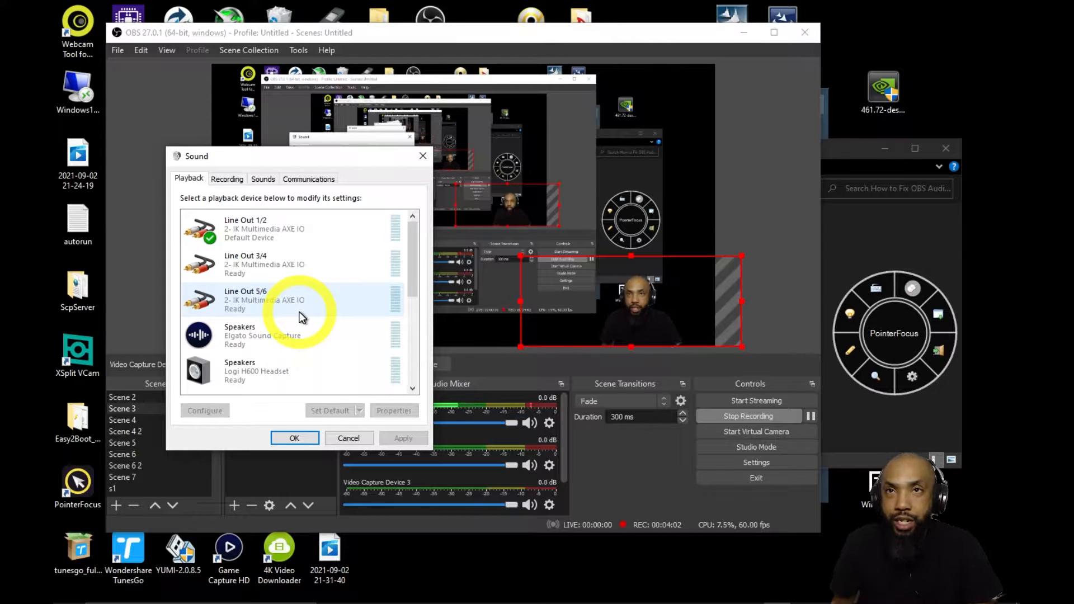
Check the default sample rate and bit depth of Line Out 1/2 and the Elgato Sound Capture speakers, leaving both without changes.
double_click(286, 239)
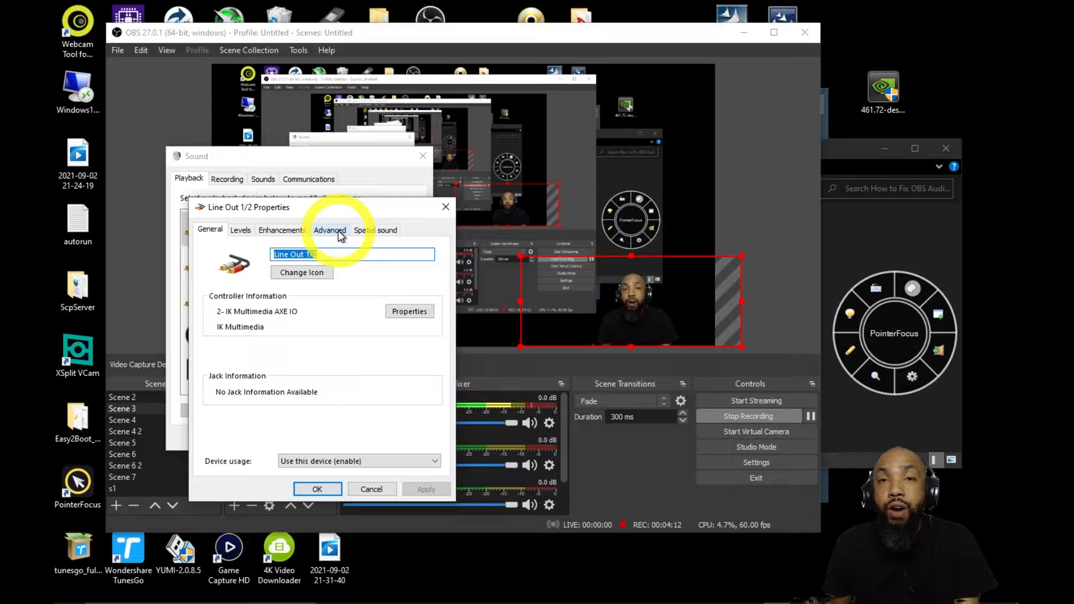
click(338, 234)
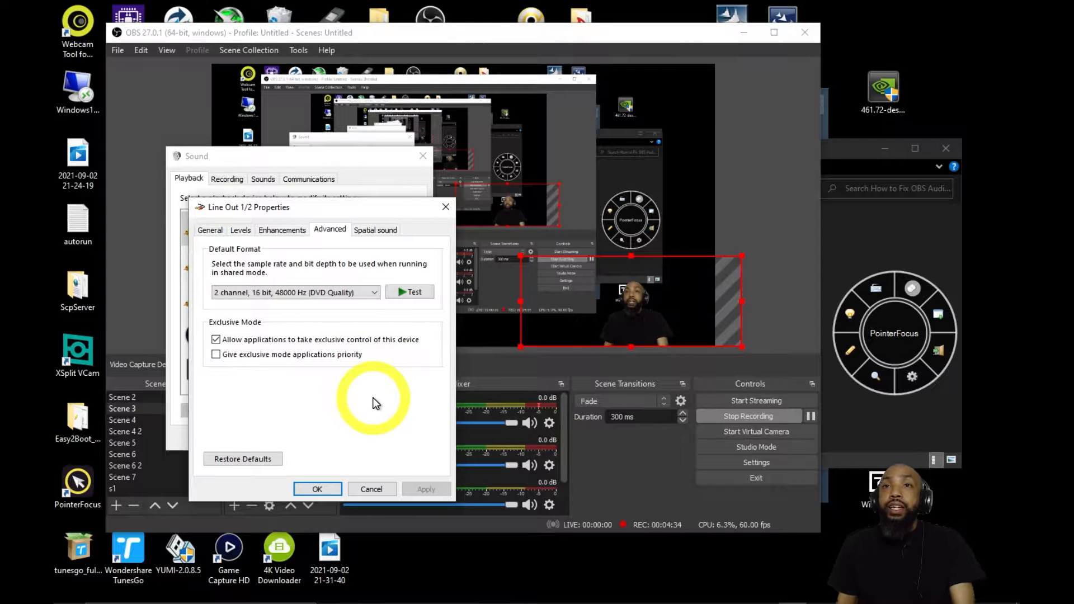
click(371, 489)
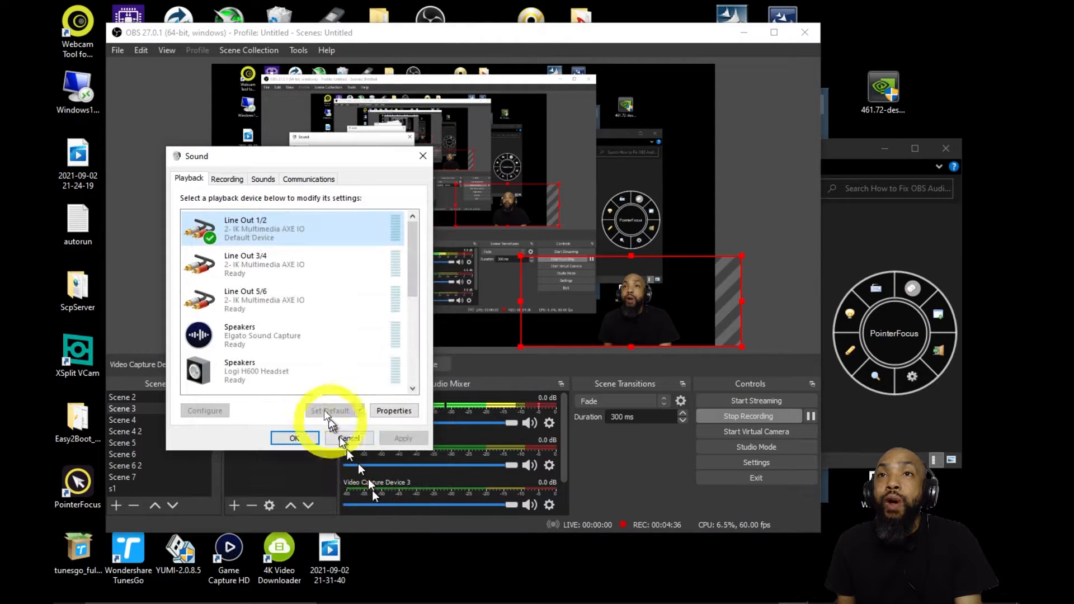
double_click(276, 339)
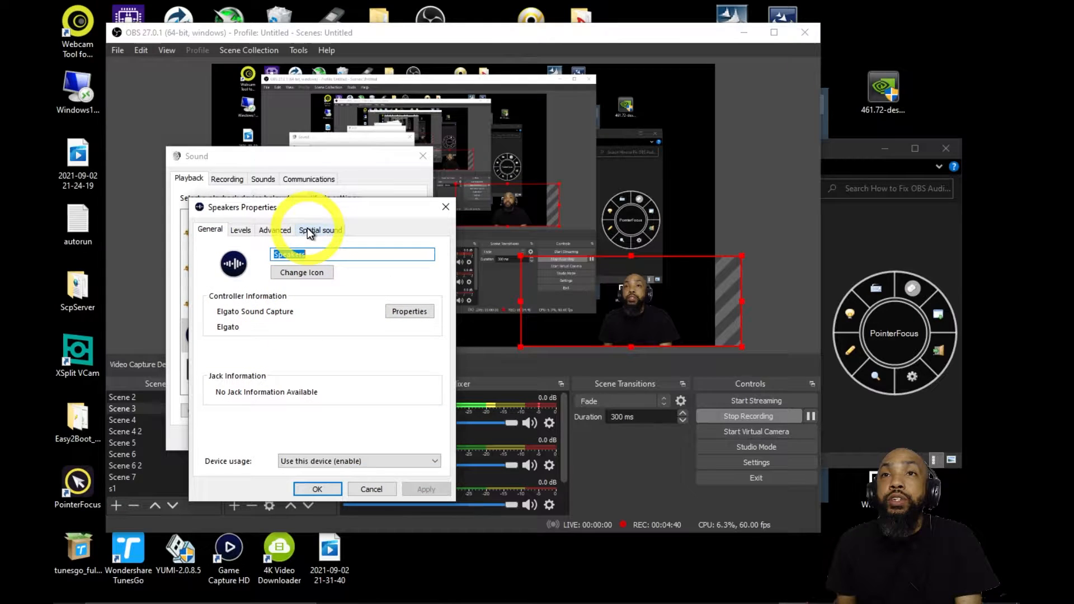
click(274, 229)
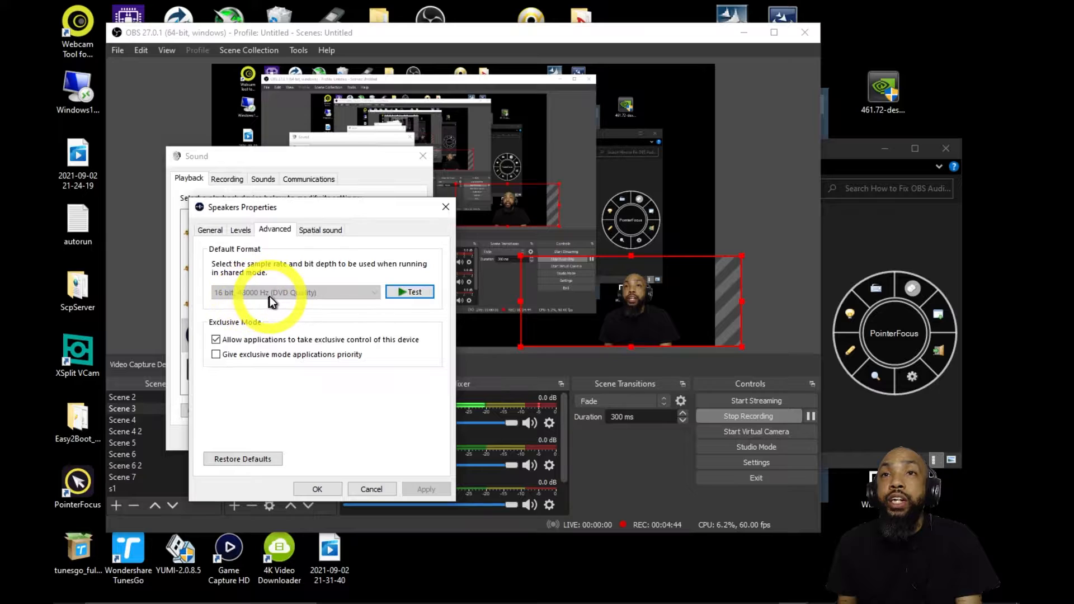
click(371, 489)
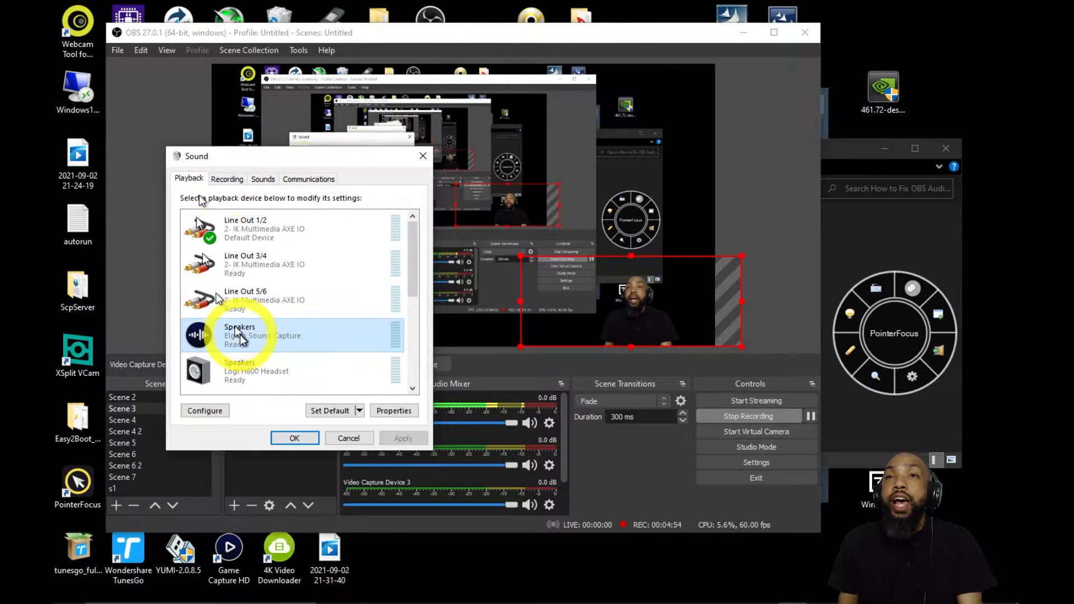
Inspect the default format of the AXE IO outputs Line Out 1/2, Line Out 3/4 and Line Out 5/6, one after another.
double_click(236, 234)
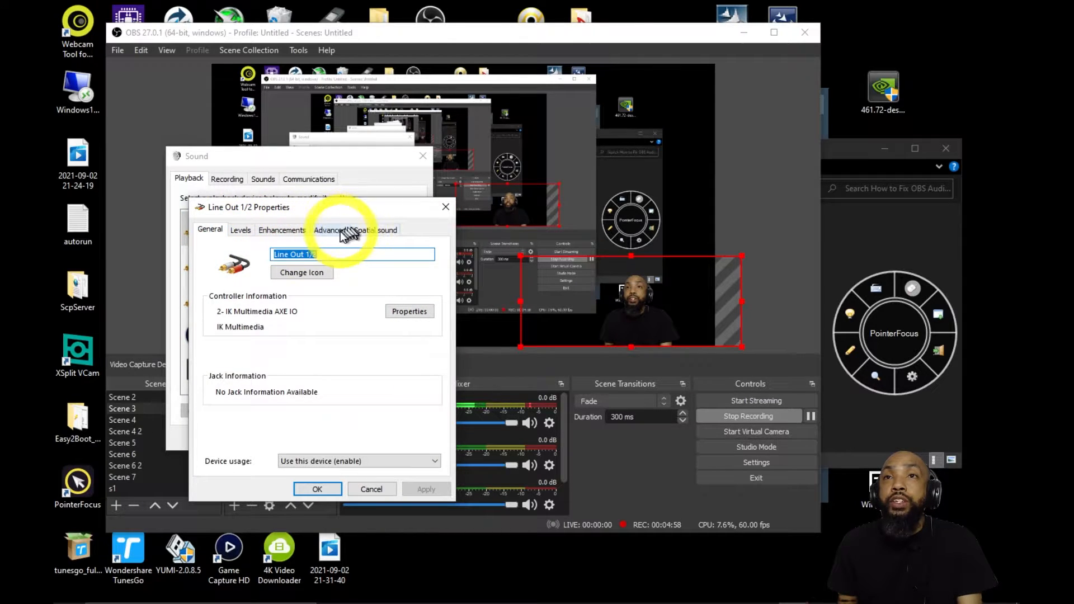
click(343, 229)
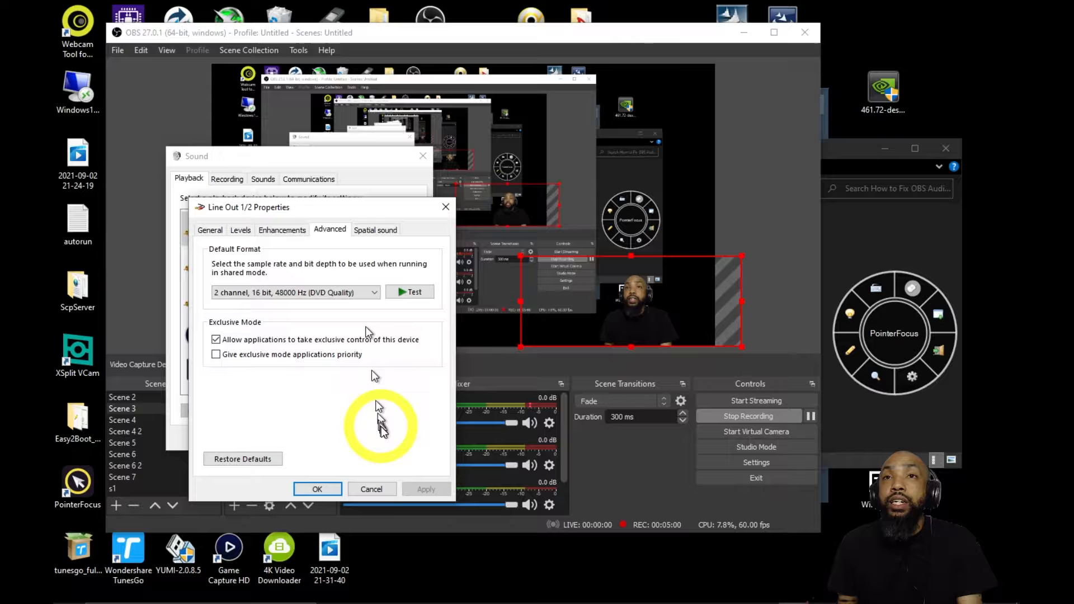
click(371, 489)
click(229, 263)
double_click(229, 263)
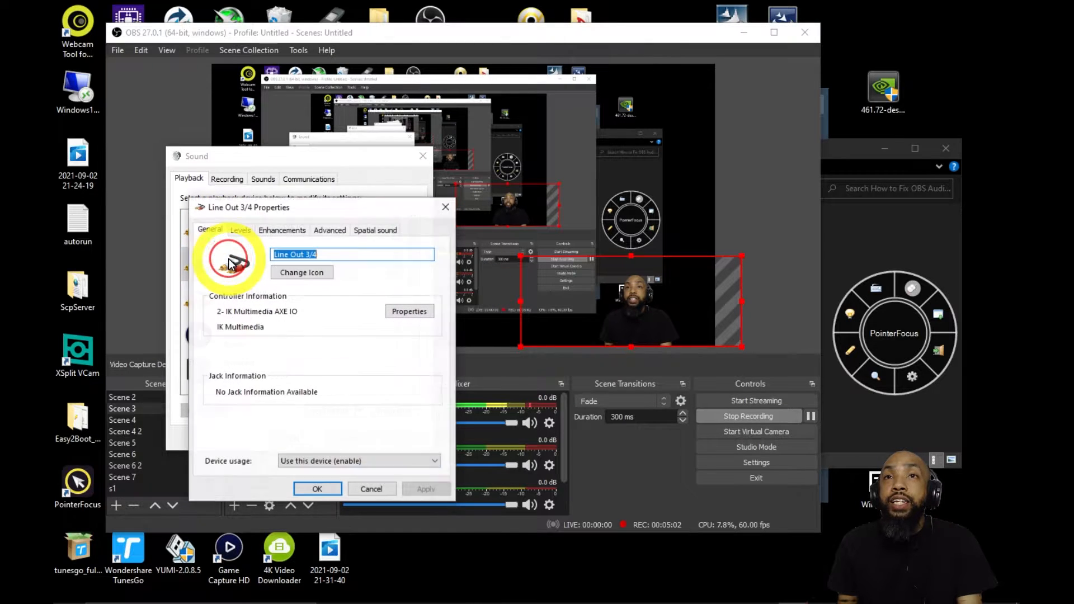
click(330, 231)
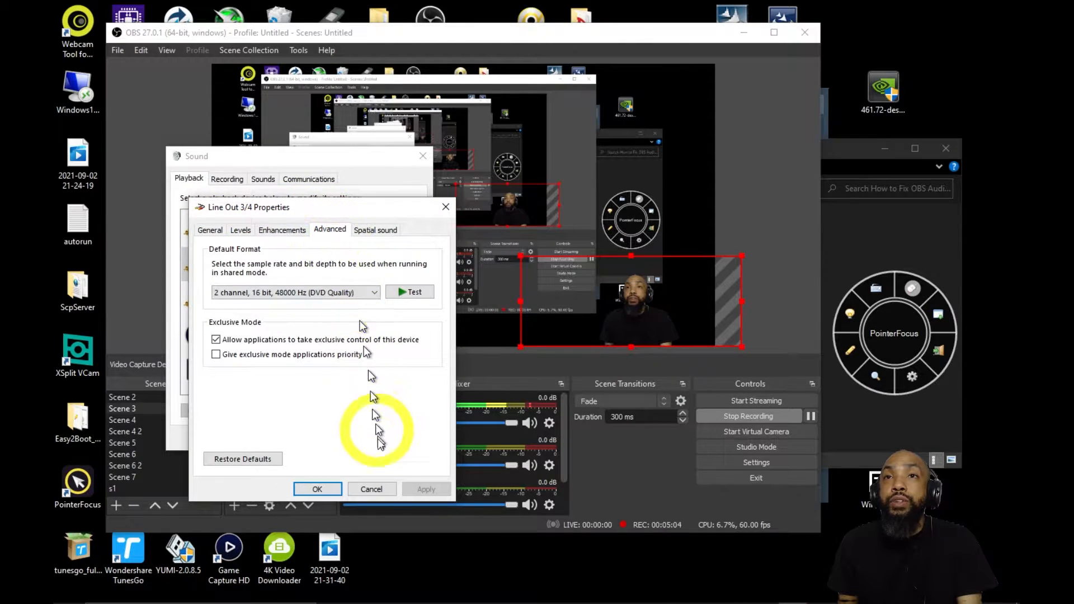
click(371, 489)
double_click(292, 297)
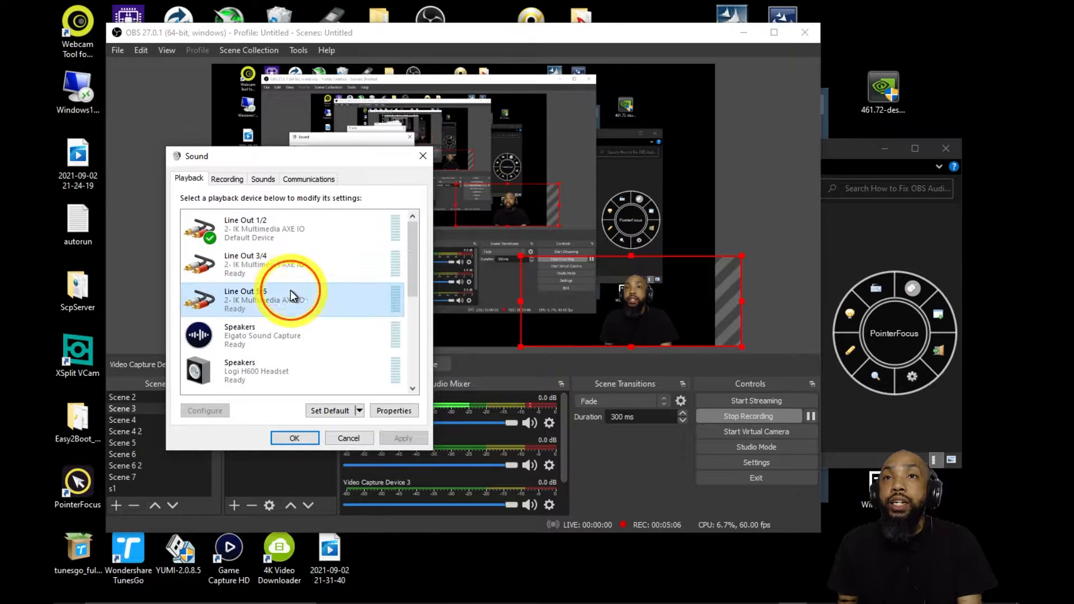
click(330, 232)
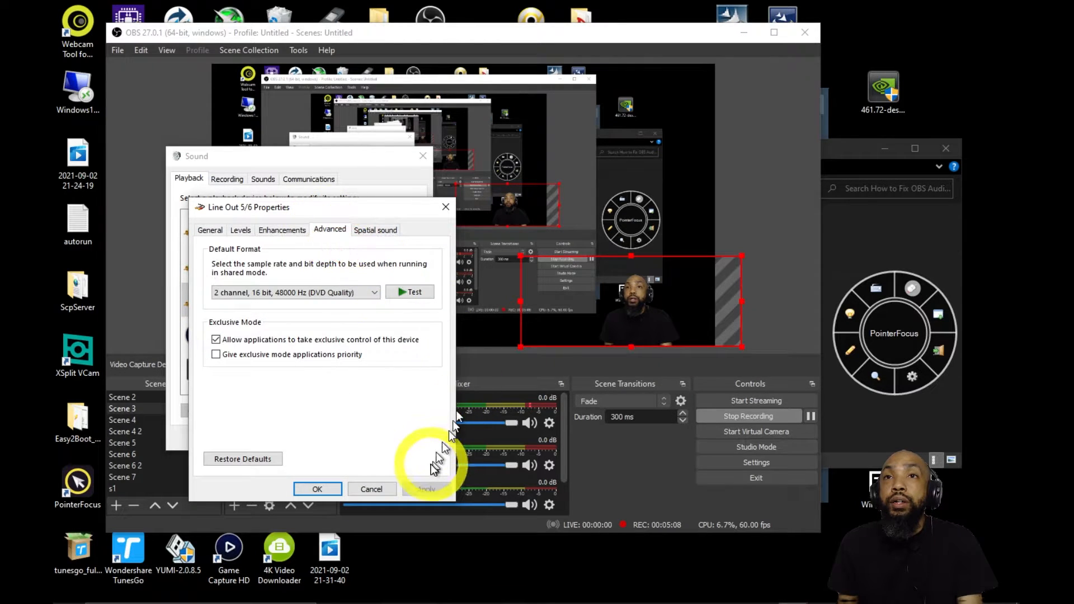
click(370, 489)
Compare the default sample rates of the Elgato Sound Capture and Logi H600 Headset speakers.
double_click(292, 336)
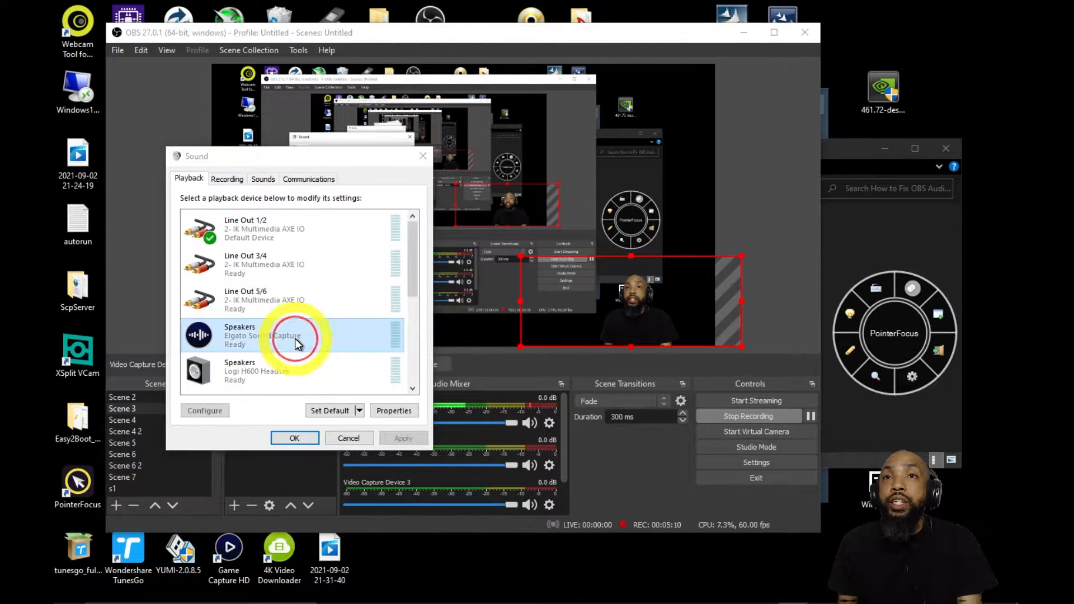
click(275, 230)
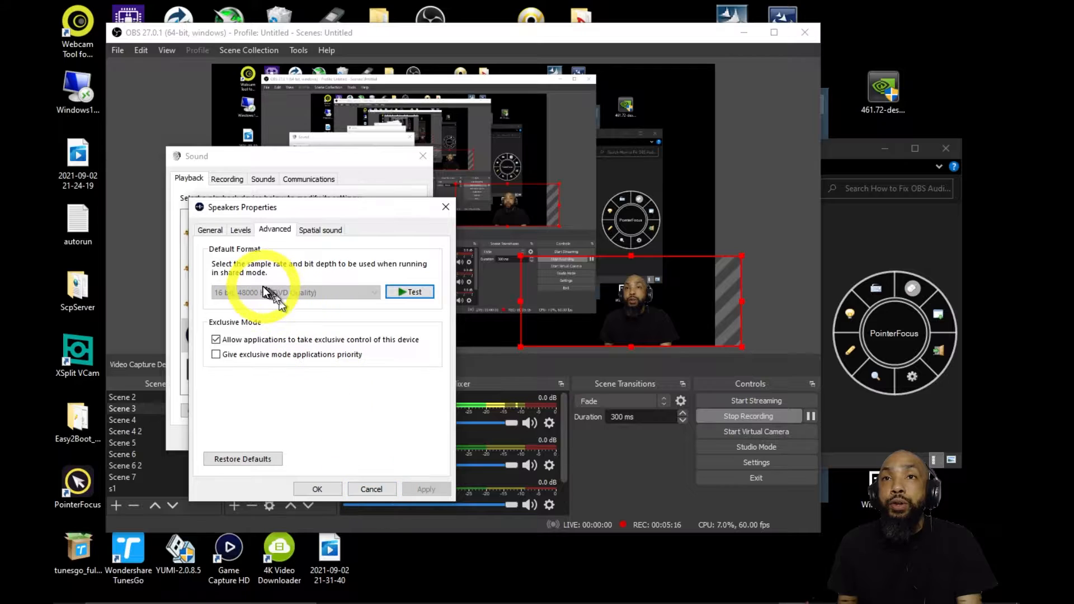
click(371, 489)
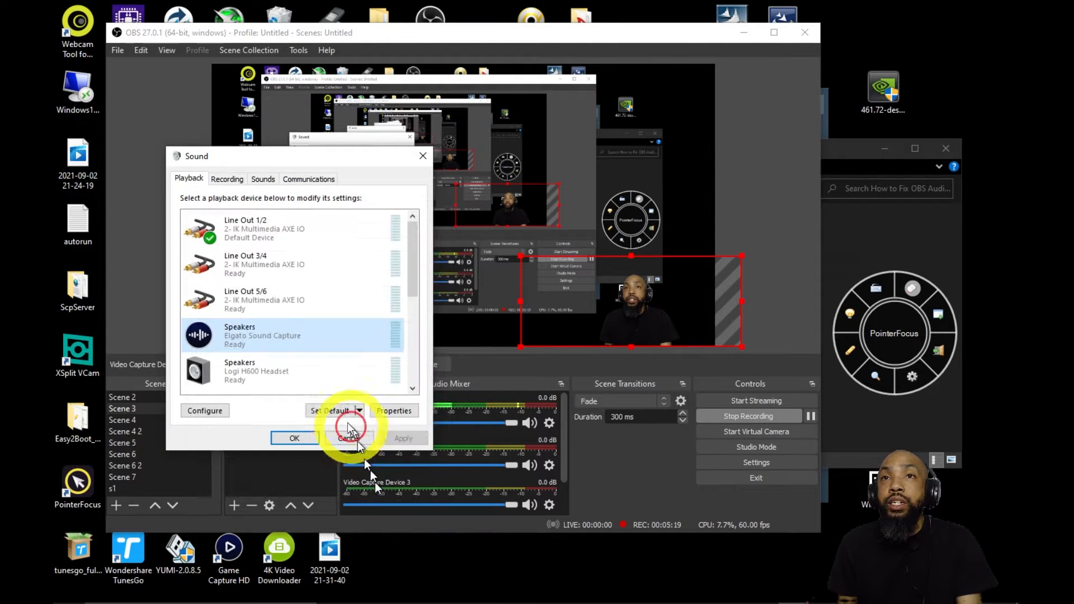
double_click(288, 366)
click(324, 231)
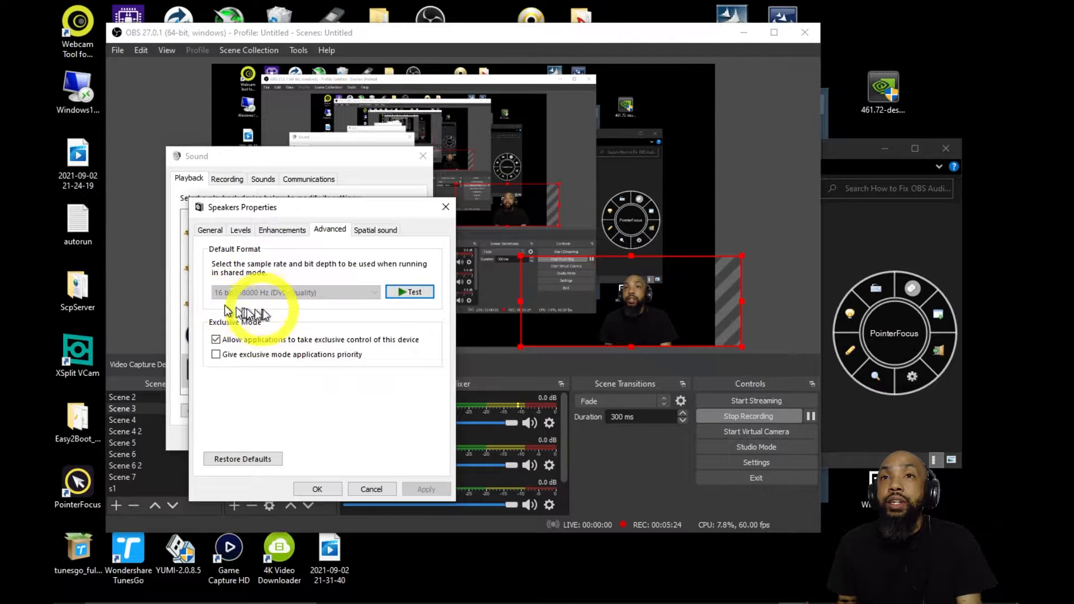
click(392, 494)
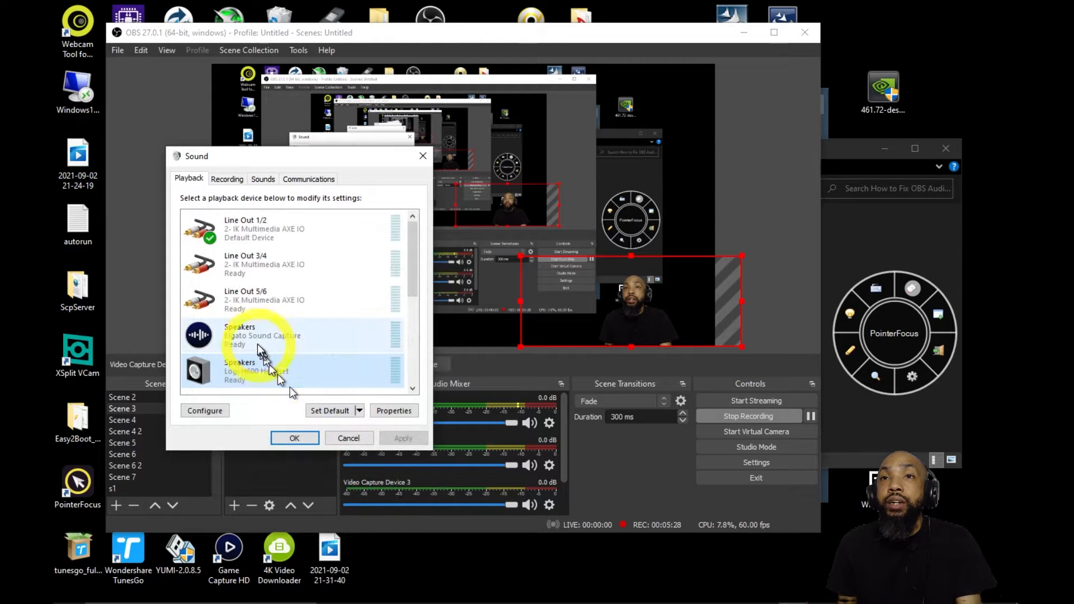
Review the remaining playback devices and recheck the Logi H600 Headset speakers' default sample rate.
scroll(257, 344, down, 3)
scroll(257, 348, down, 2)
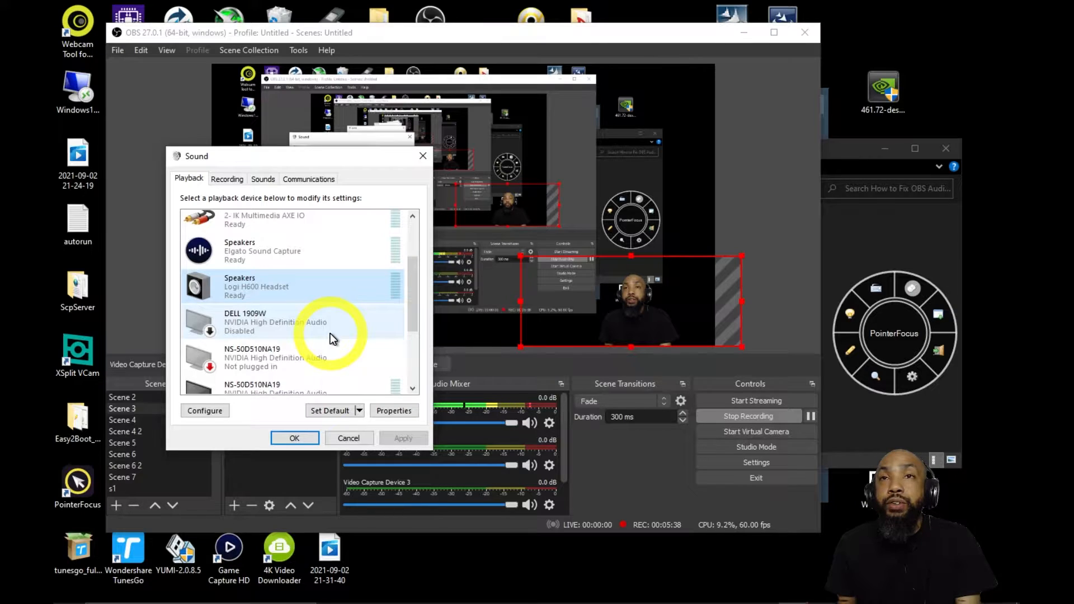
scroll(334, 339, down, 1)
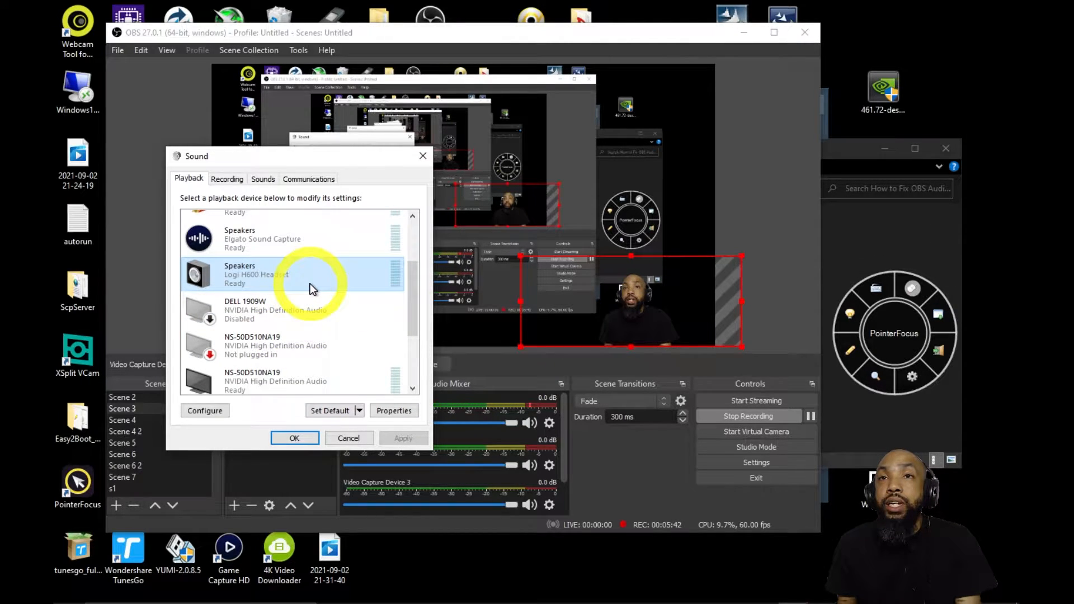
scroll(312, 288, down, 1)
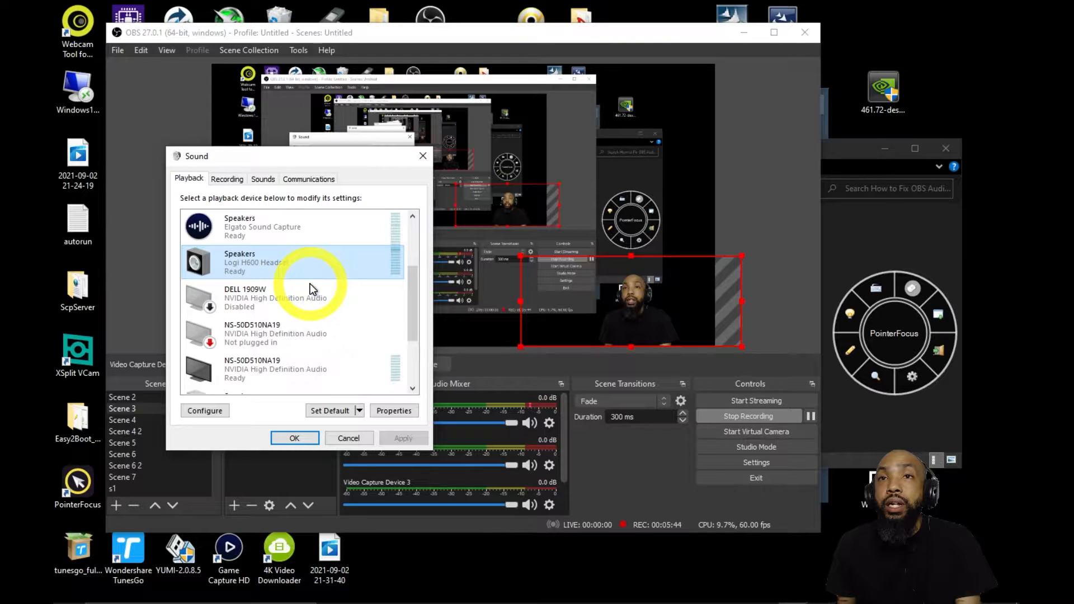
scroll(310, 284, down, 1)
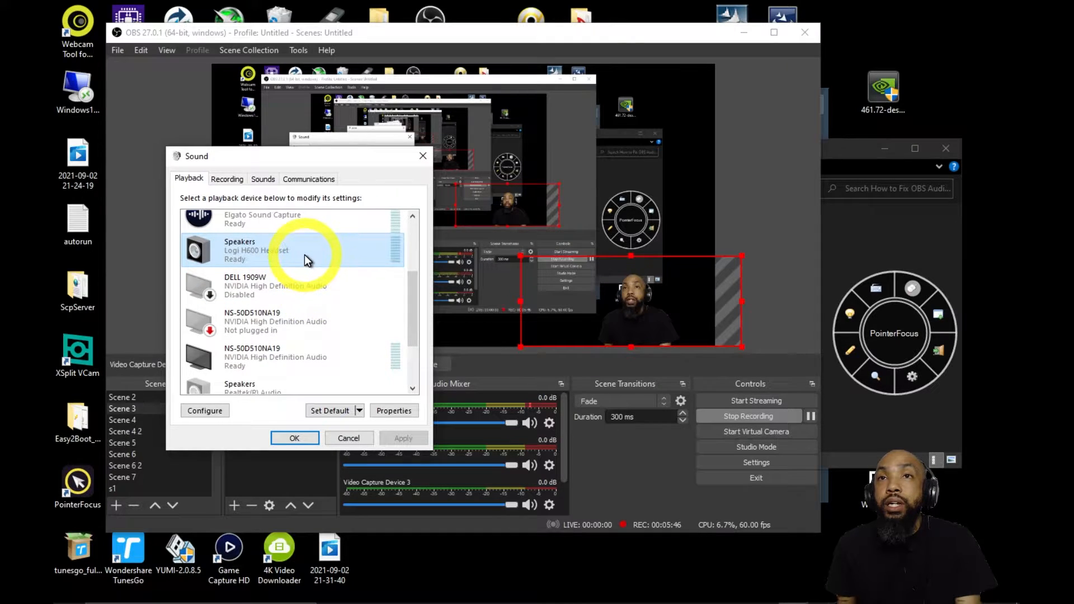
double_click(281, 259)
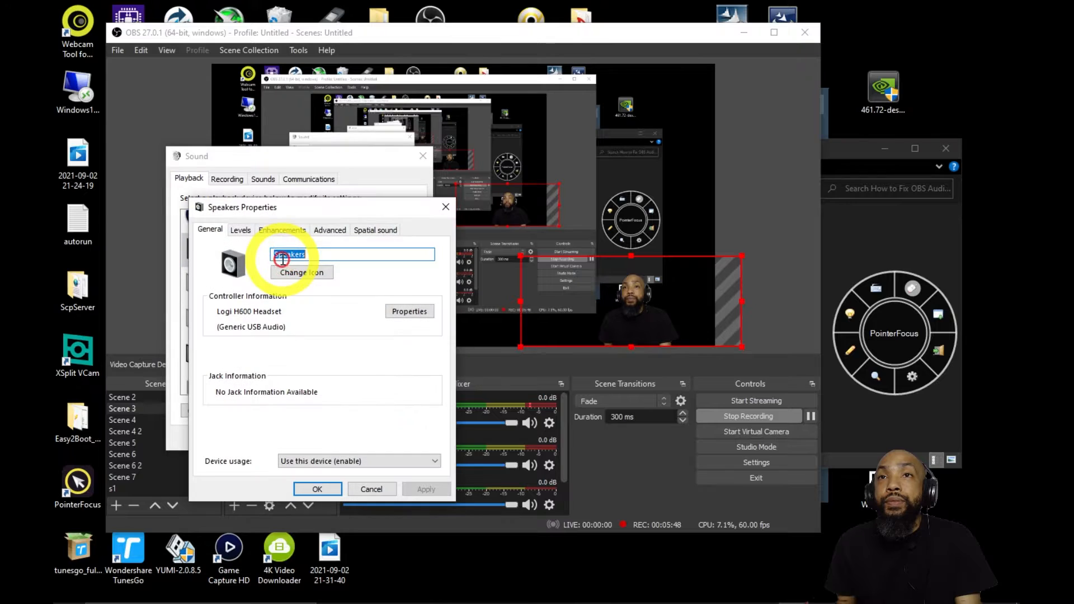
click(318, 231)
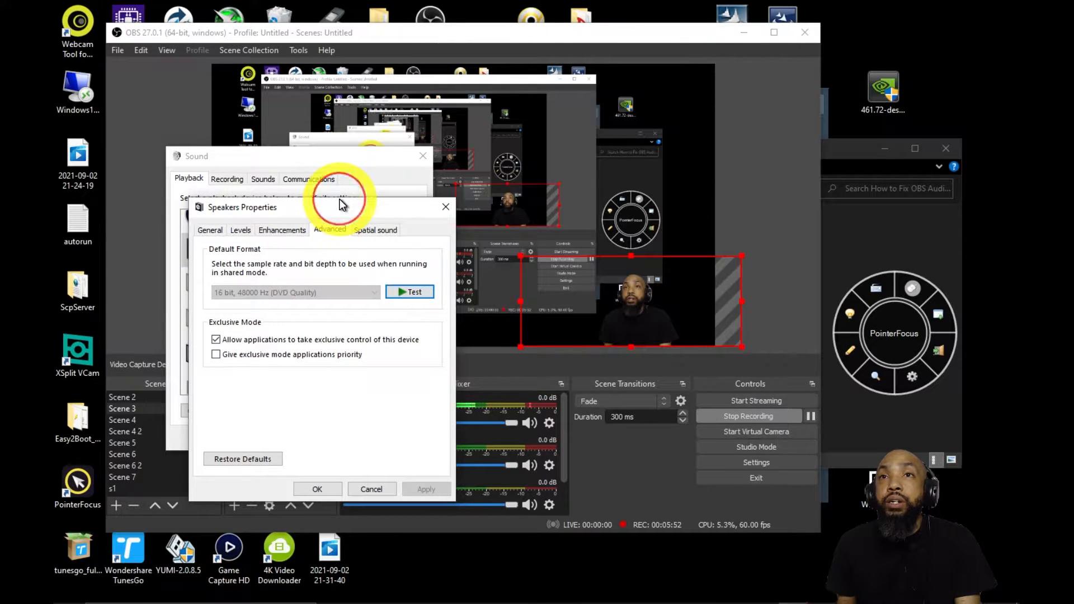
mouse_move(334, 207)
mouse_down()
mouse_move(491, 202)
mouse_move(354, 209)
mouse_up()
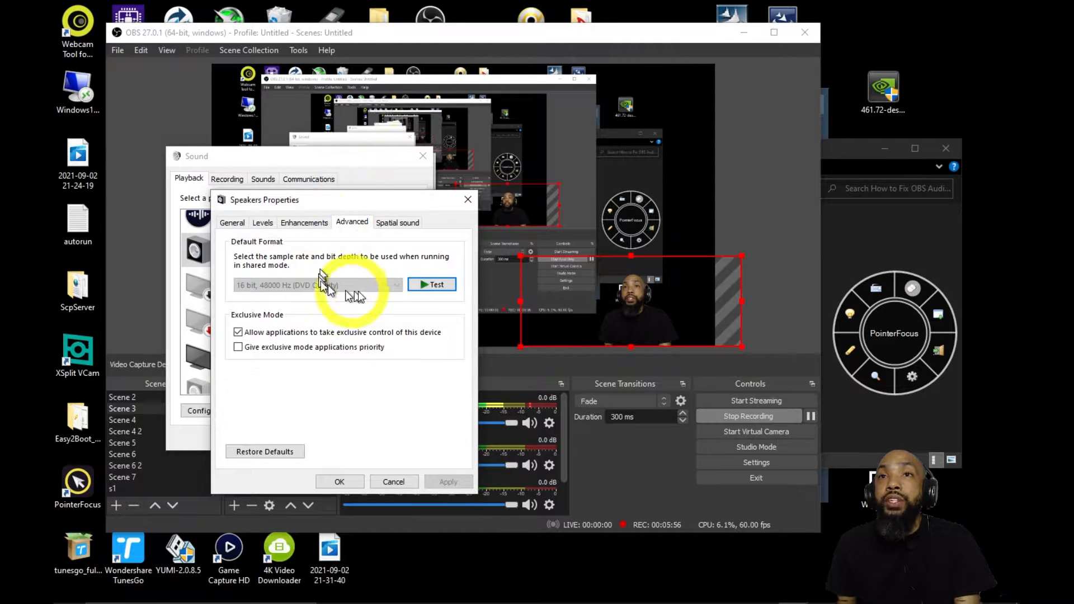
click(469, 200)
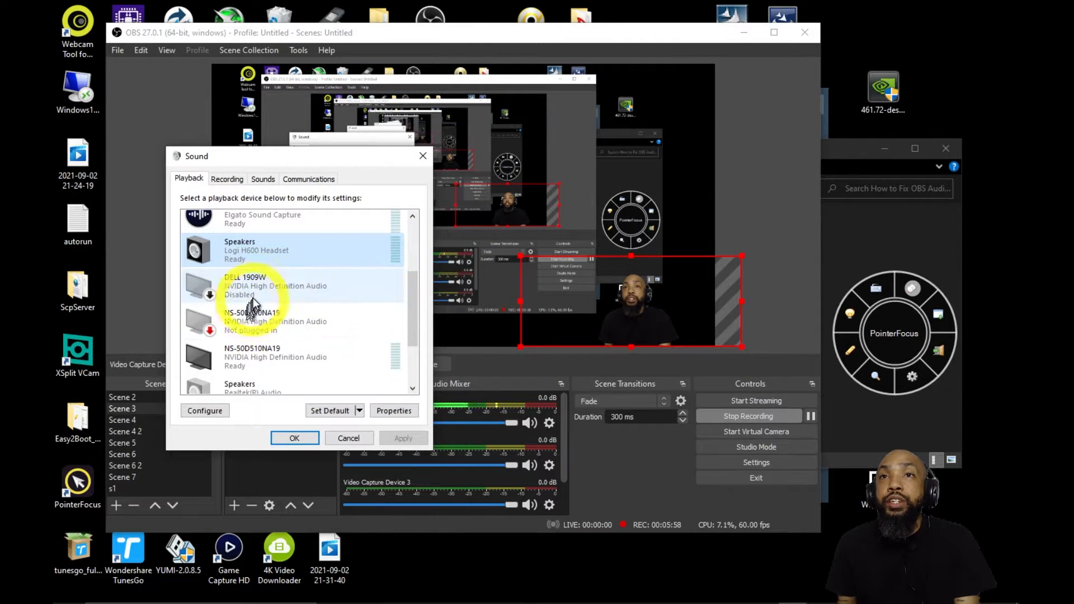
Inspect the properties of the disabled DELL 1909W and the unplugged NS-50D510NA19 playback devices, leaving both without changes.
double_click(281, 281)
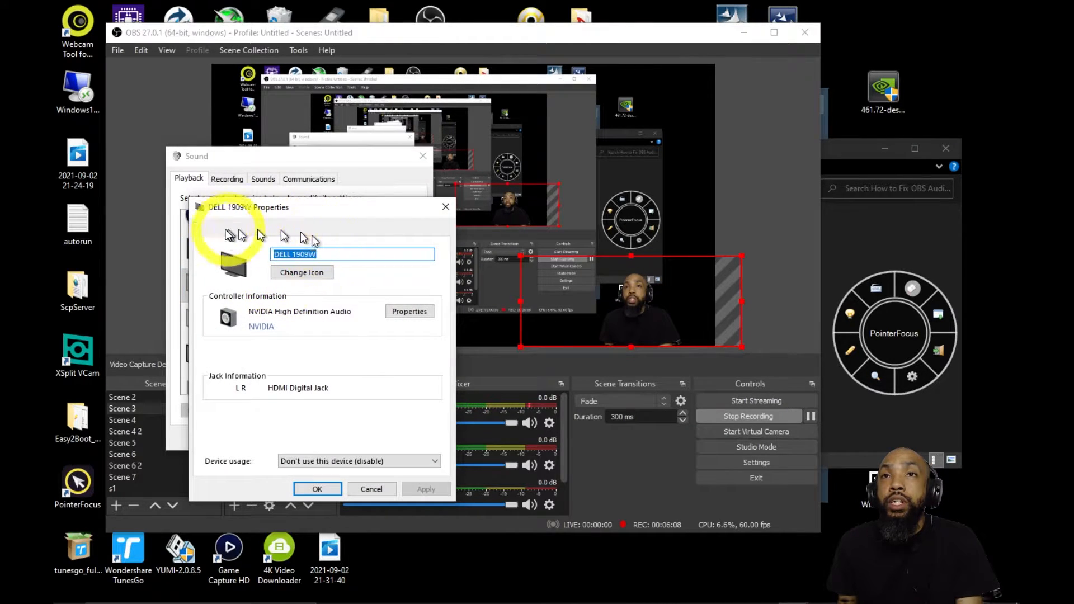
click(440, 209)
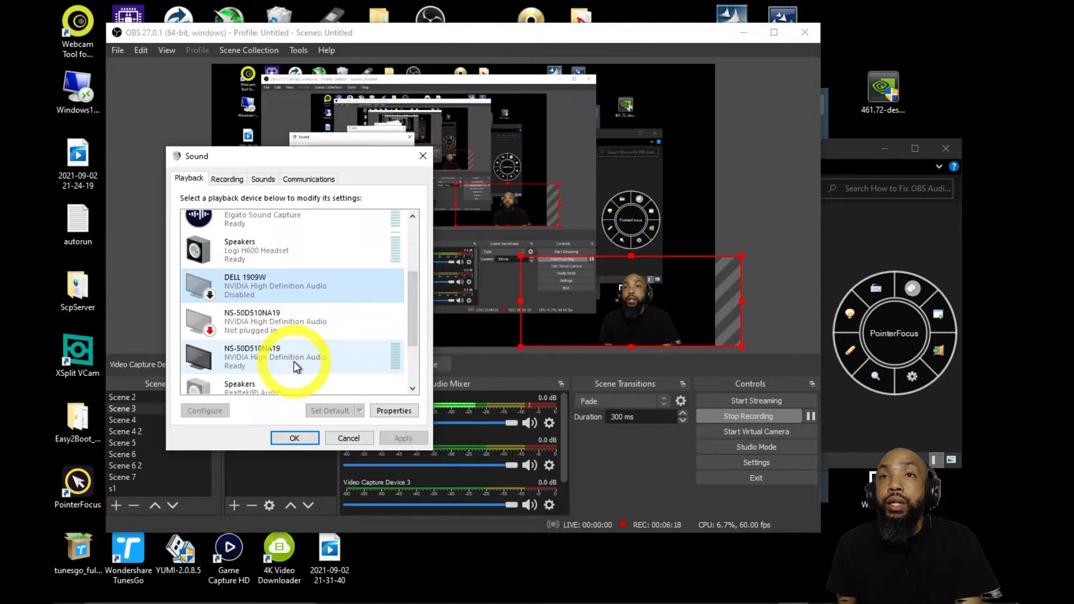
scroll(294, 361, down, 2)
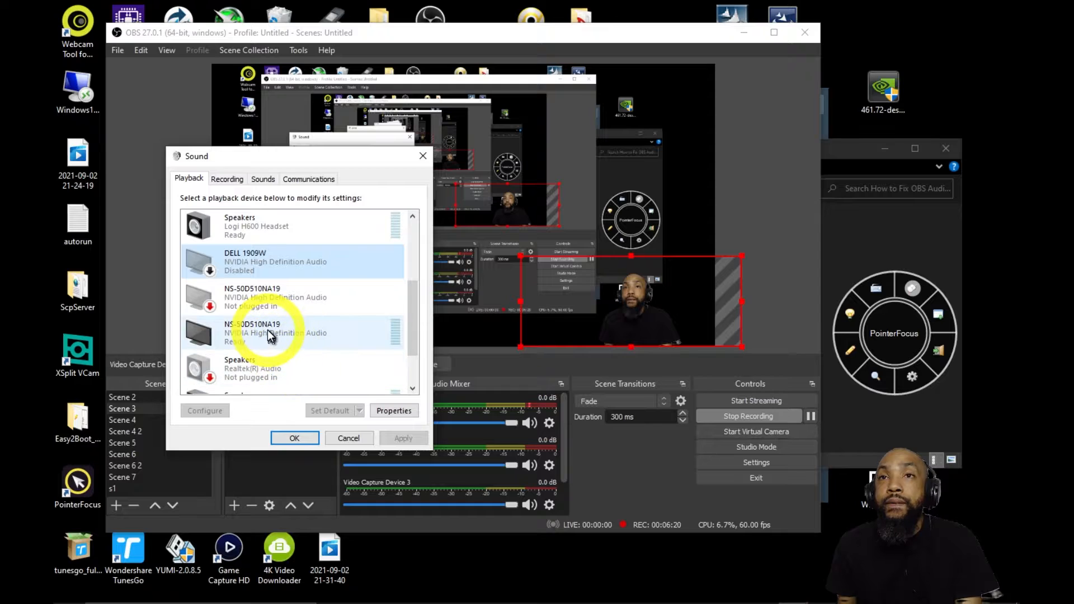
double_click(287, 297)
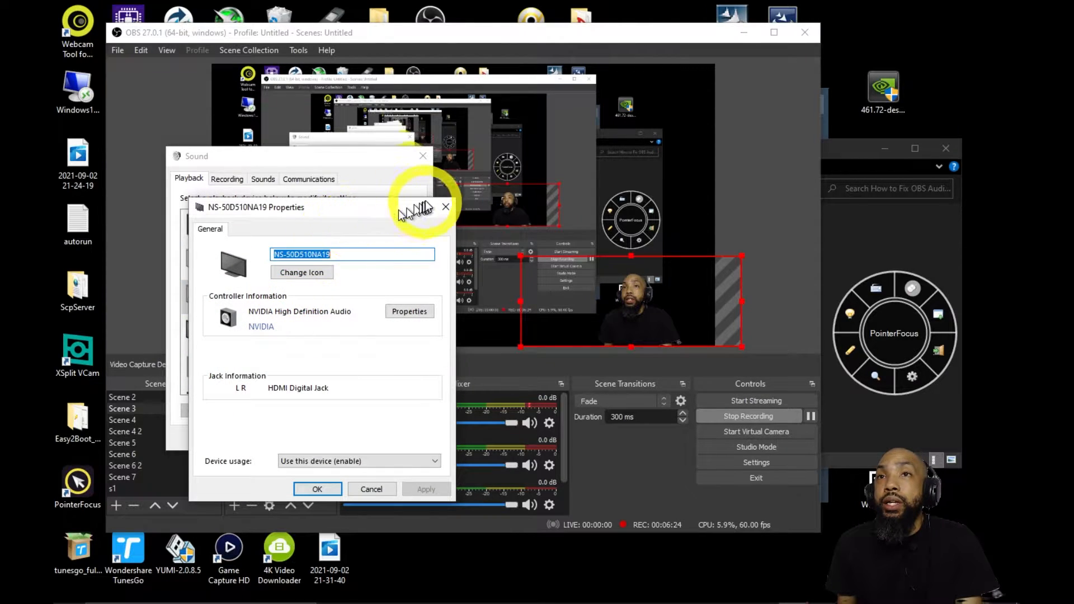
click(446, 207)
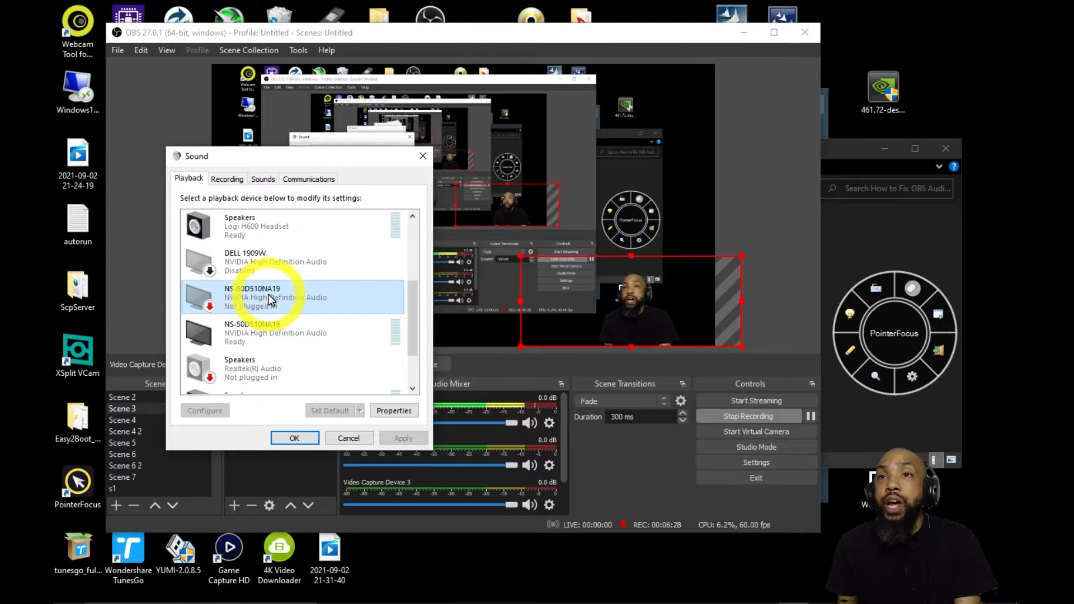
Check the default sample rate and bit depth of the connected NS-50D510NA19 output without changing it.
double_click(263, 333)
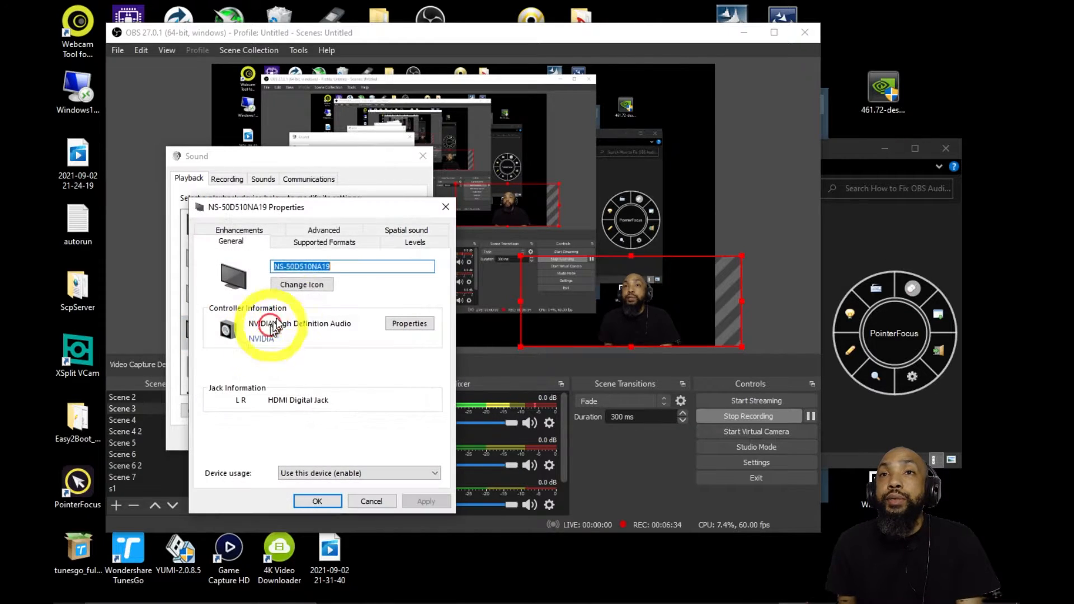
click(343, 233)
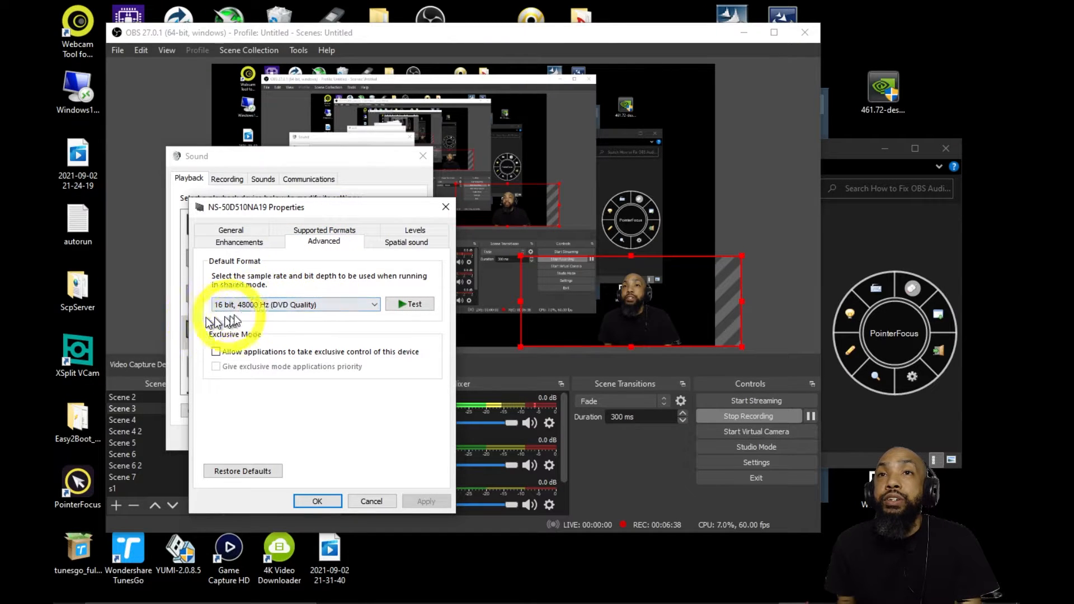
click(378, 503)
Check the default format of the VB-Audio Virtual Cable speakers and VoiceMeeter Input, leaving both without changes.
scroll(277, 345, down, 3)
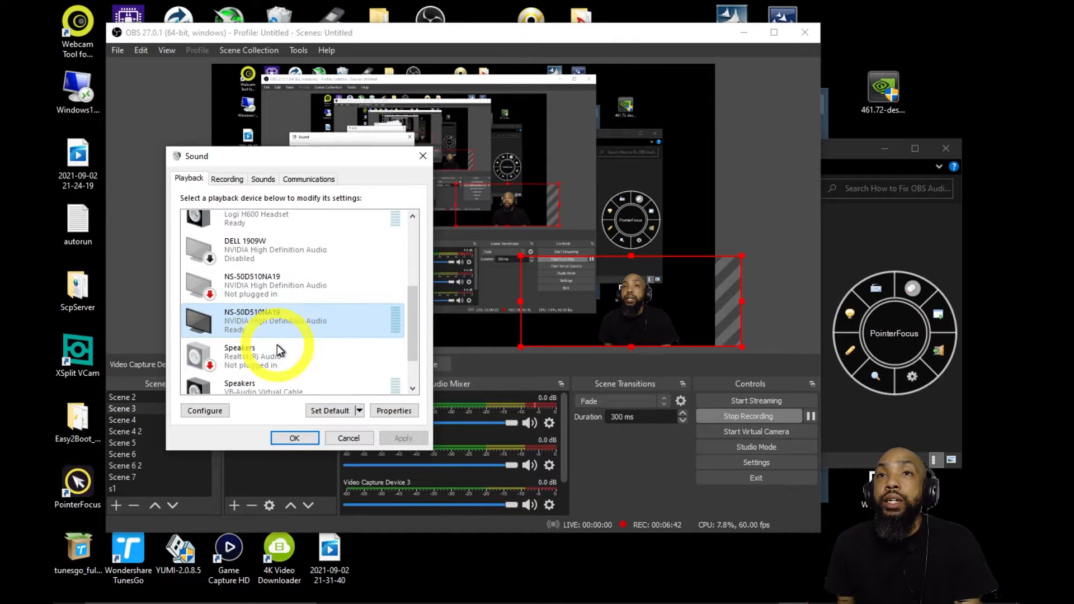
double_click(274, 334)
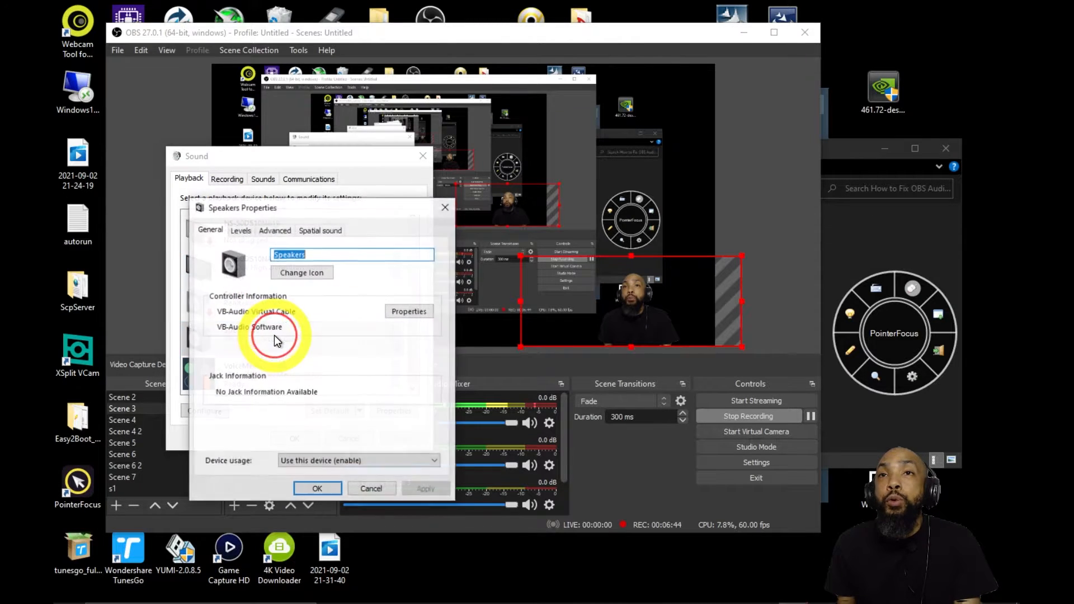
click(286, 230)
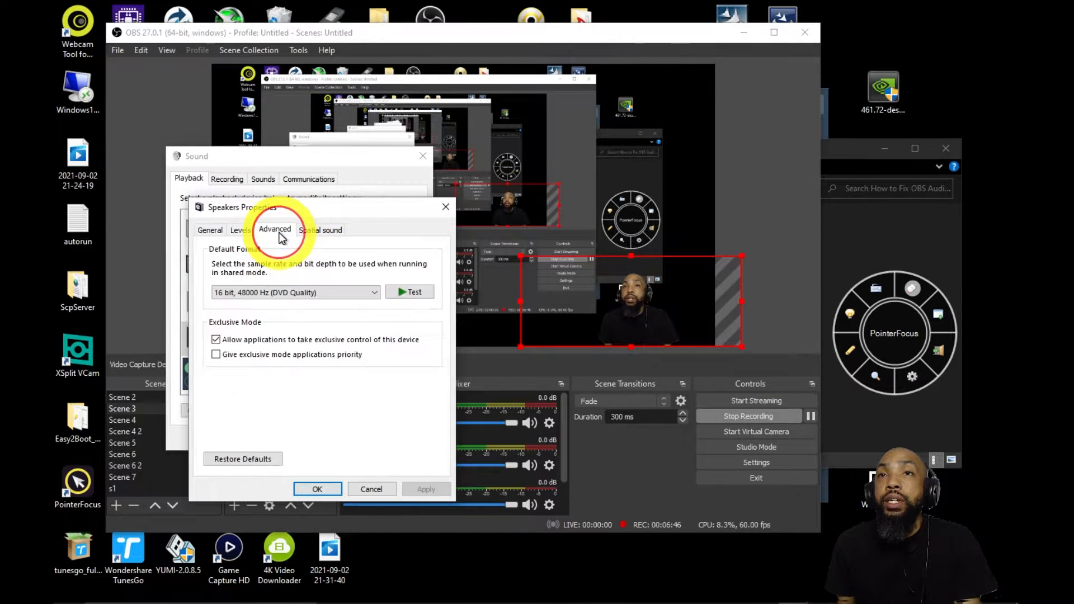
click(371, 488)
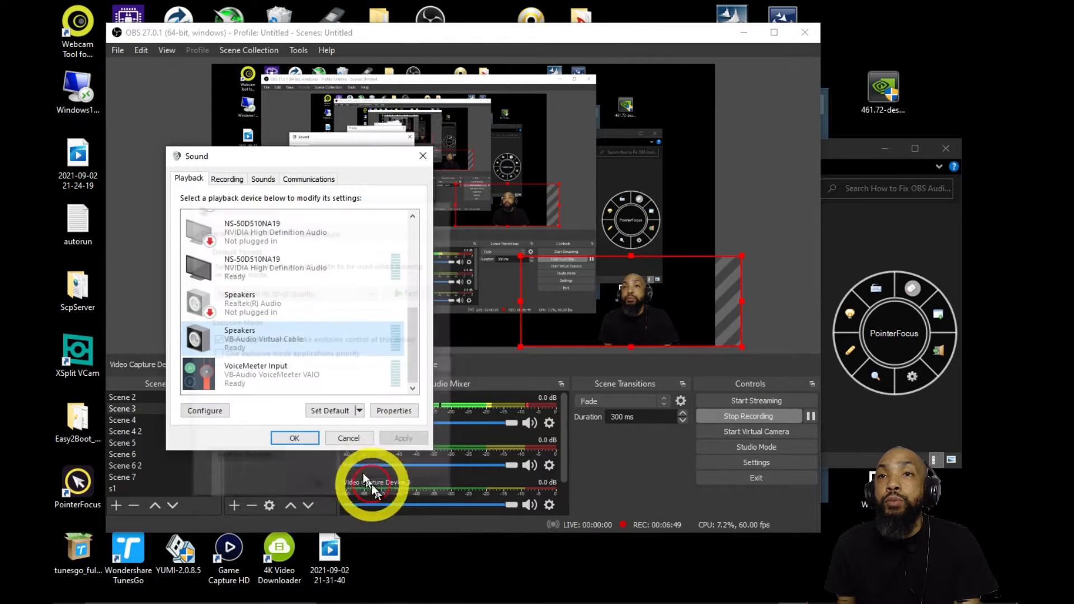
double_click(236, 375)
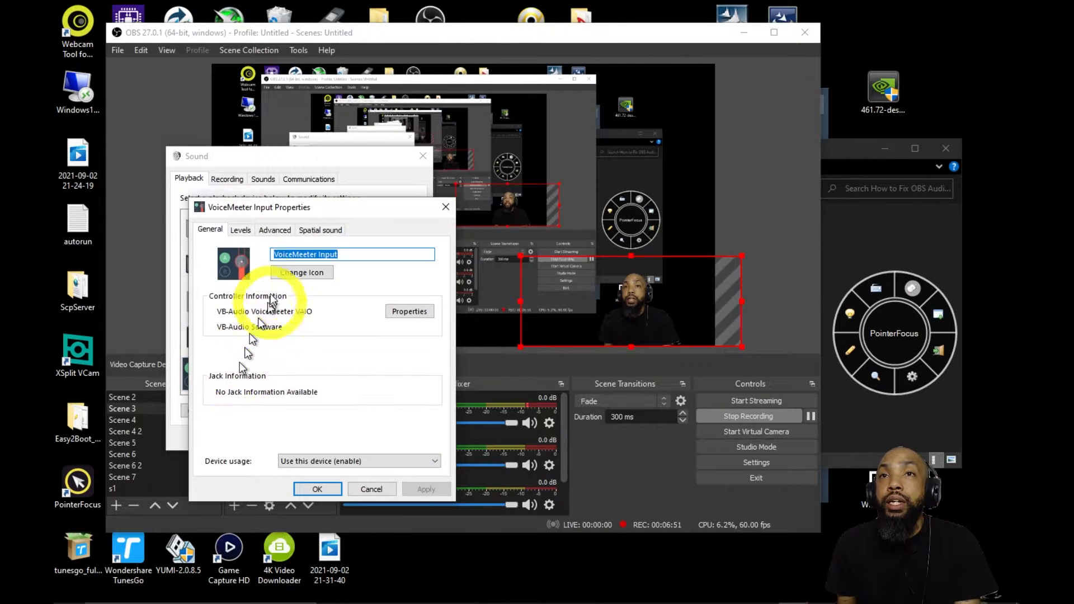
click(280, 231)
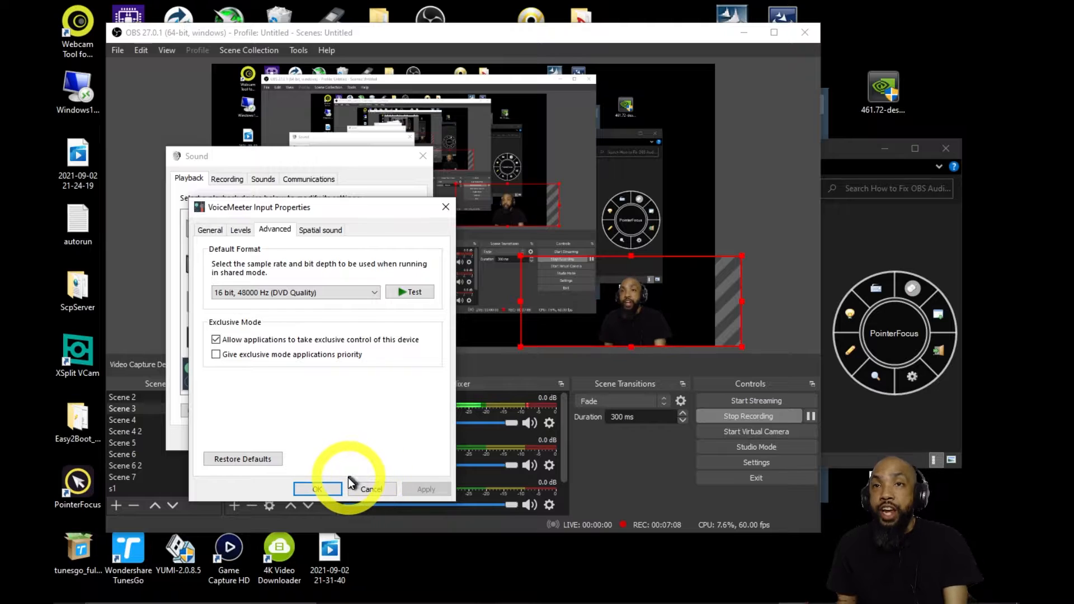
click(373, 491)
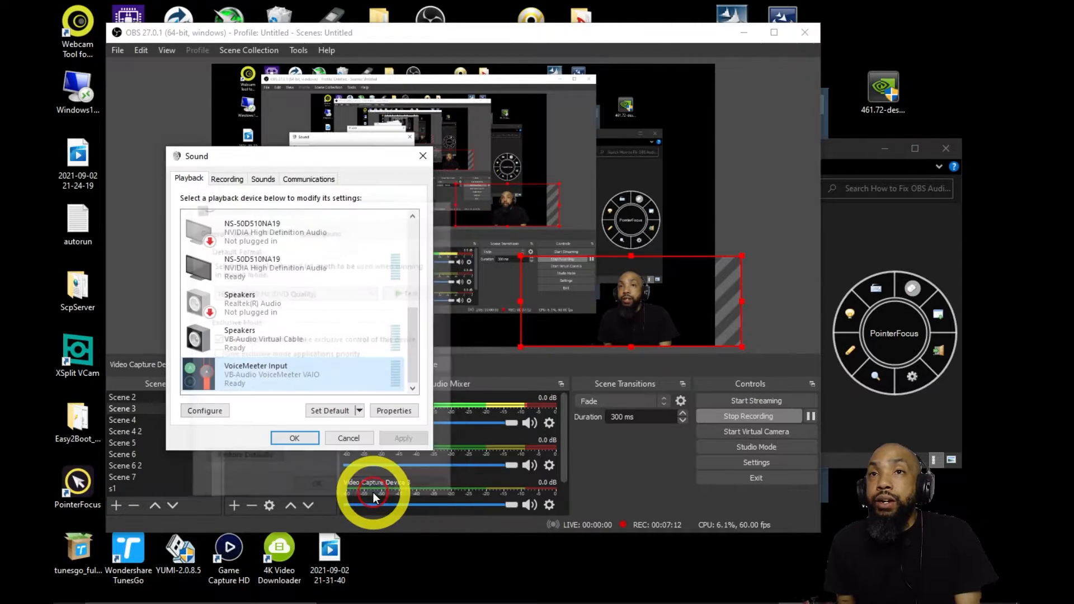
Among the recording devices, examine the enhancements and advanced settings of Line In 1/2 on the AXE IO.
click(241, 180)
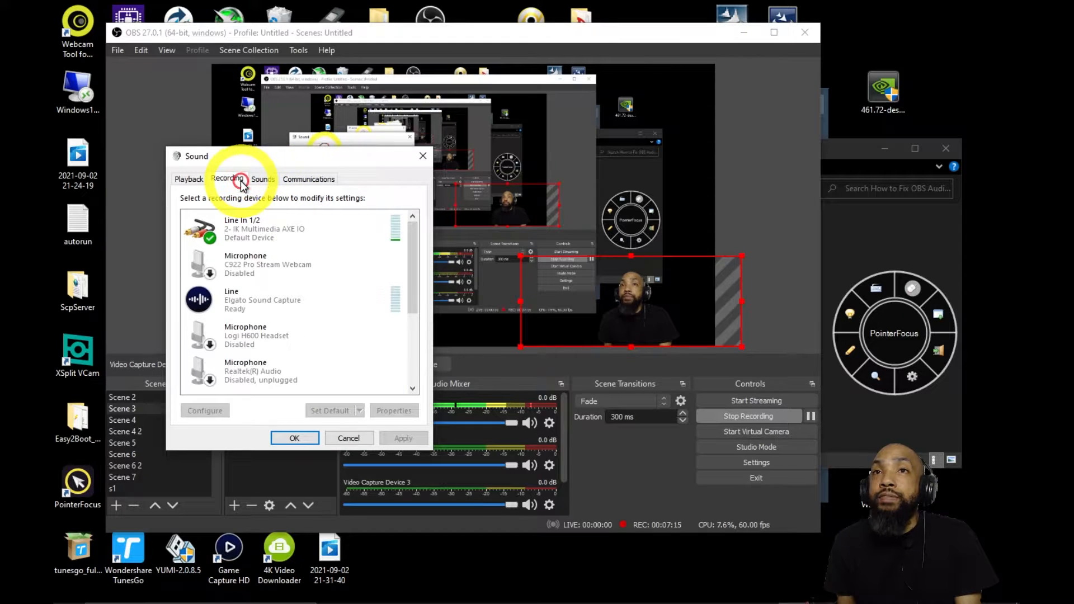
double_click(288, 233)
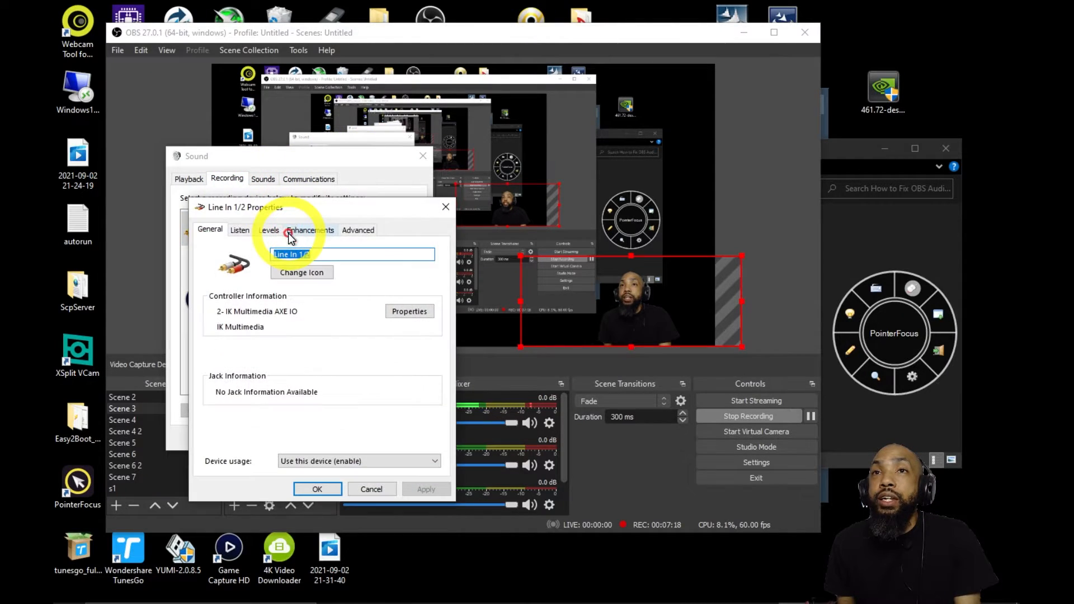
click(312, 230)
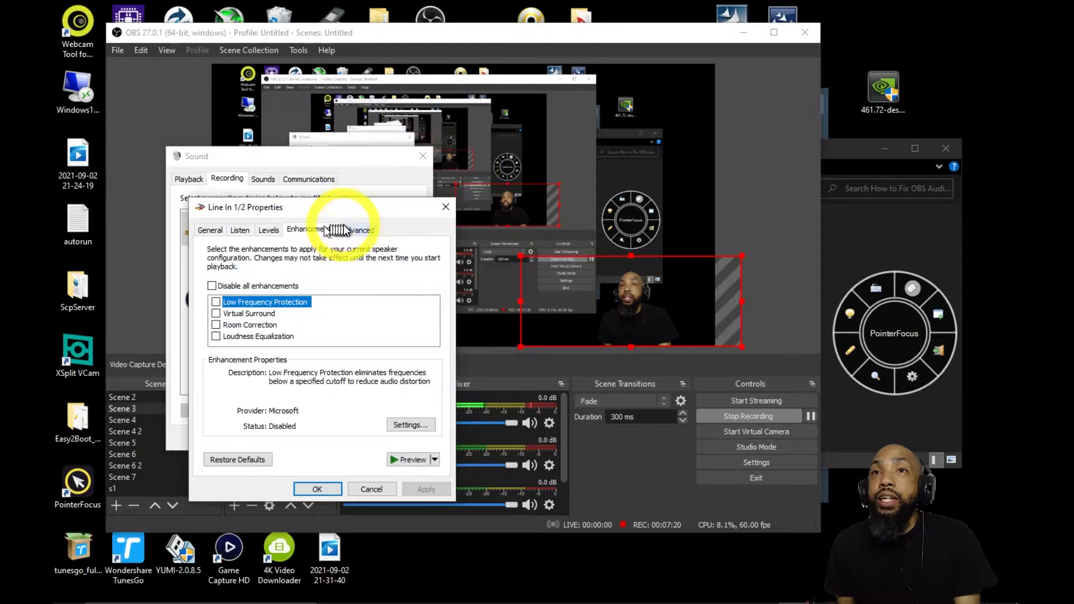
click(359, 230)
click(321, 230)
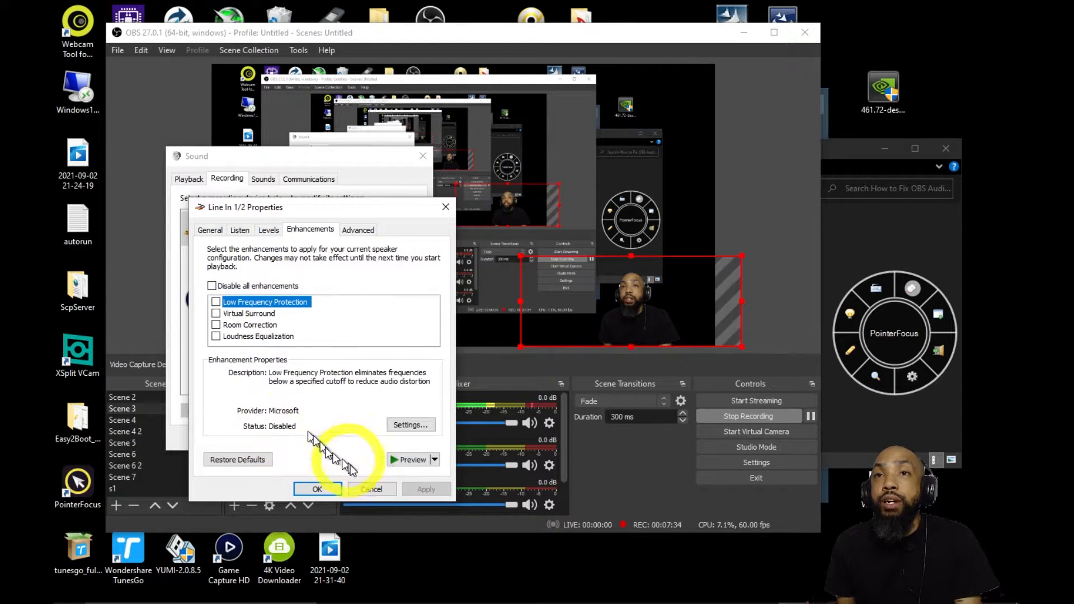
click(358, 233)
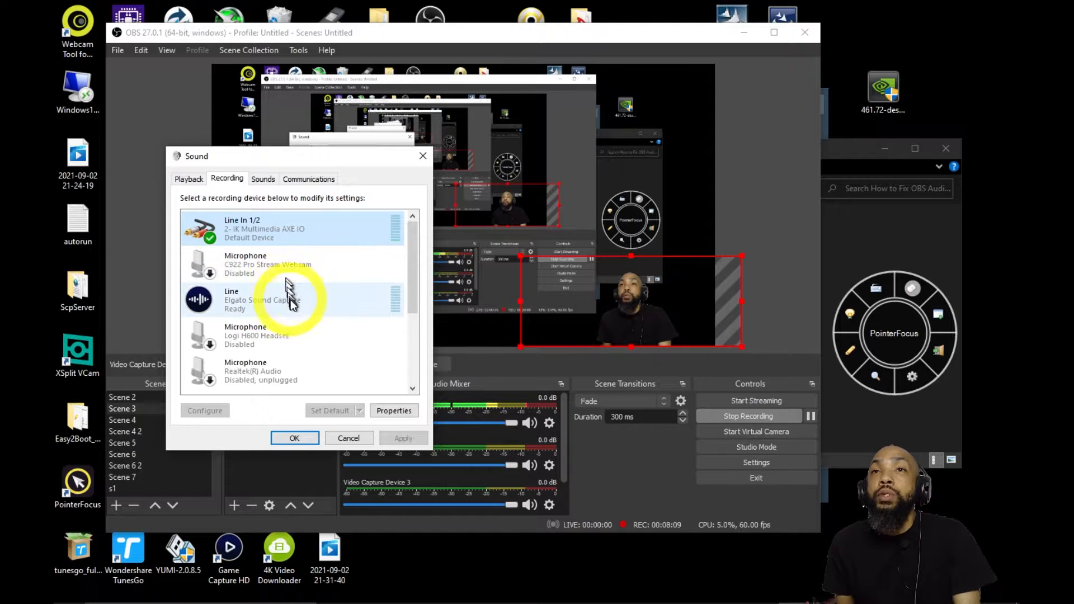
Check the default format of the Elgato Sound Capture line recording device without changing it.
double_click(291, 303)
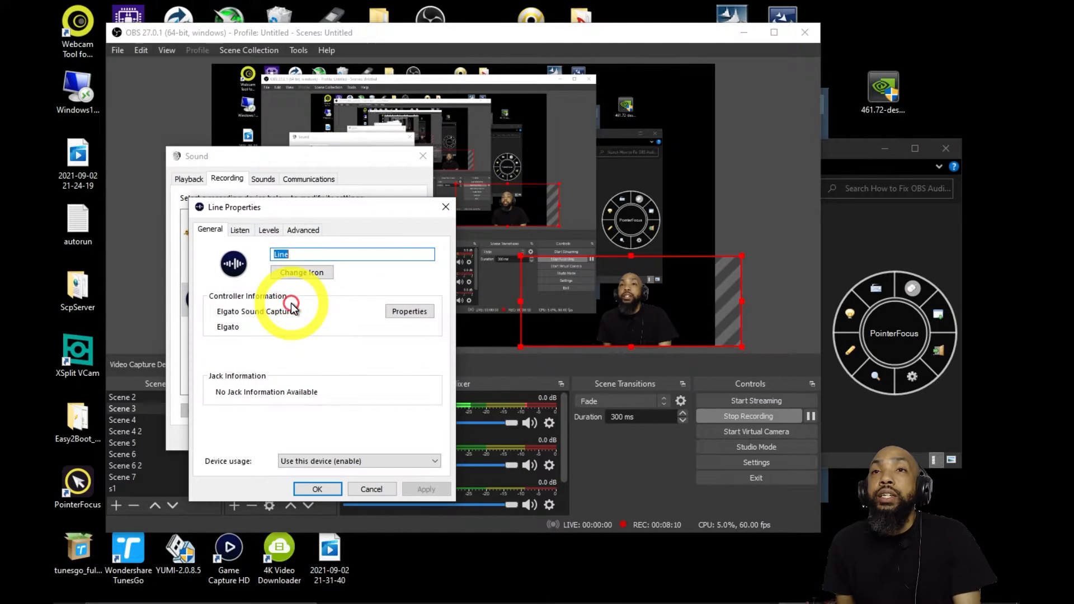
click(302, 230)
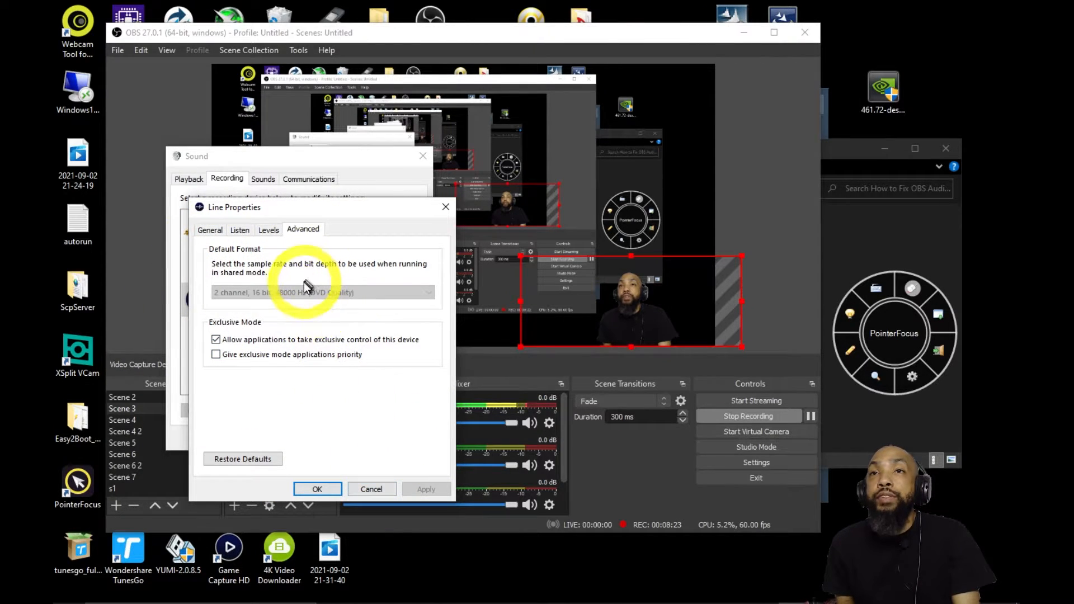
click(371, 489)
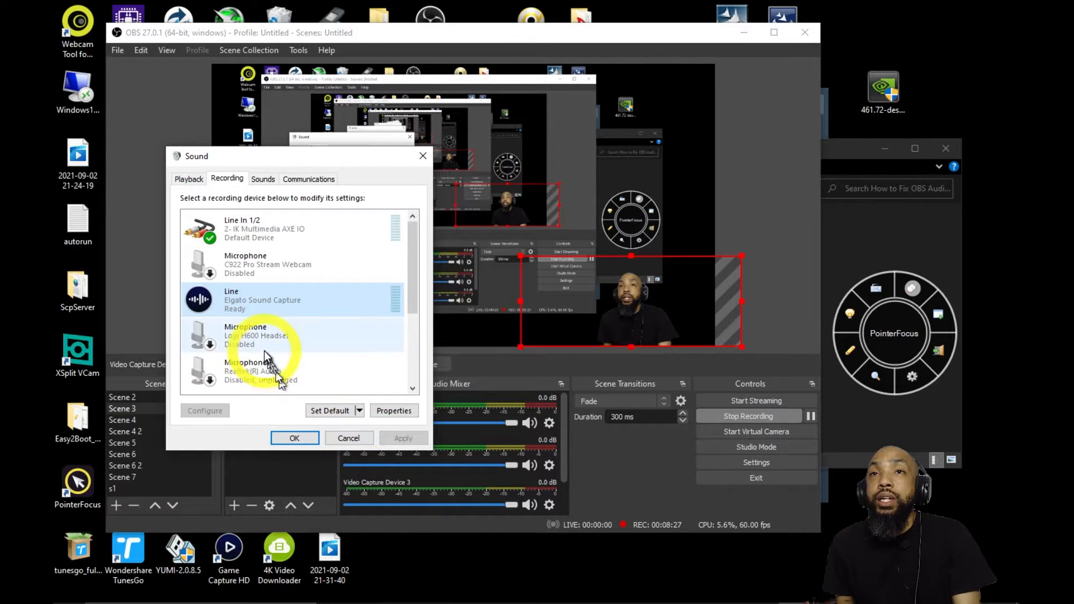
Check the default formats of the CABLE Output and VoiceMeeter Output recording devices, and close the Sound dialog without changes.
scroll(264, 340, down, 3)
scroll(264, 341, down, 3)
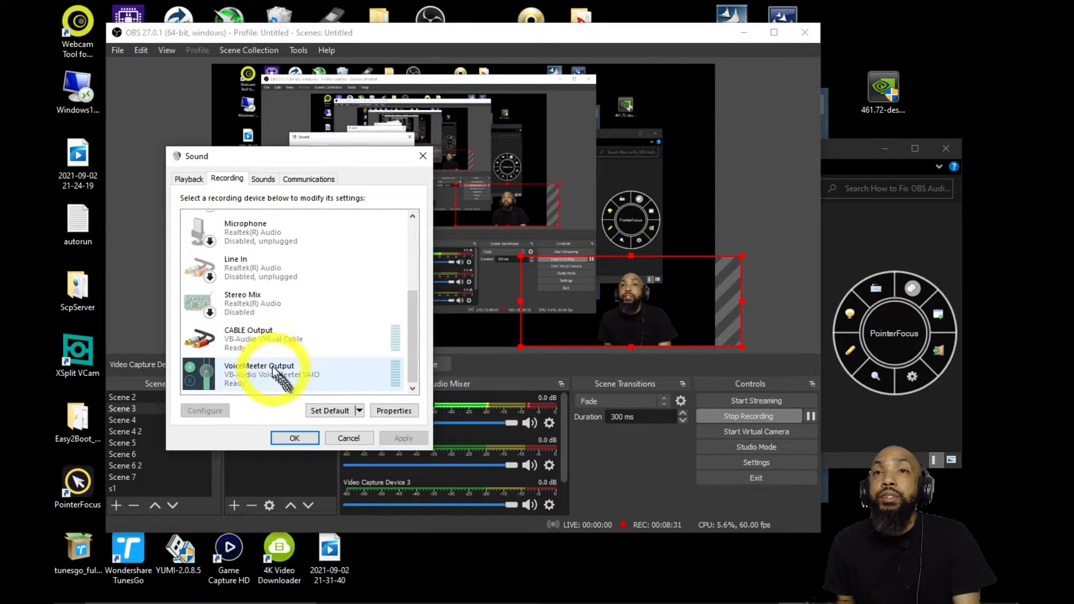
double_click(268, 344)
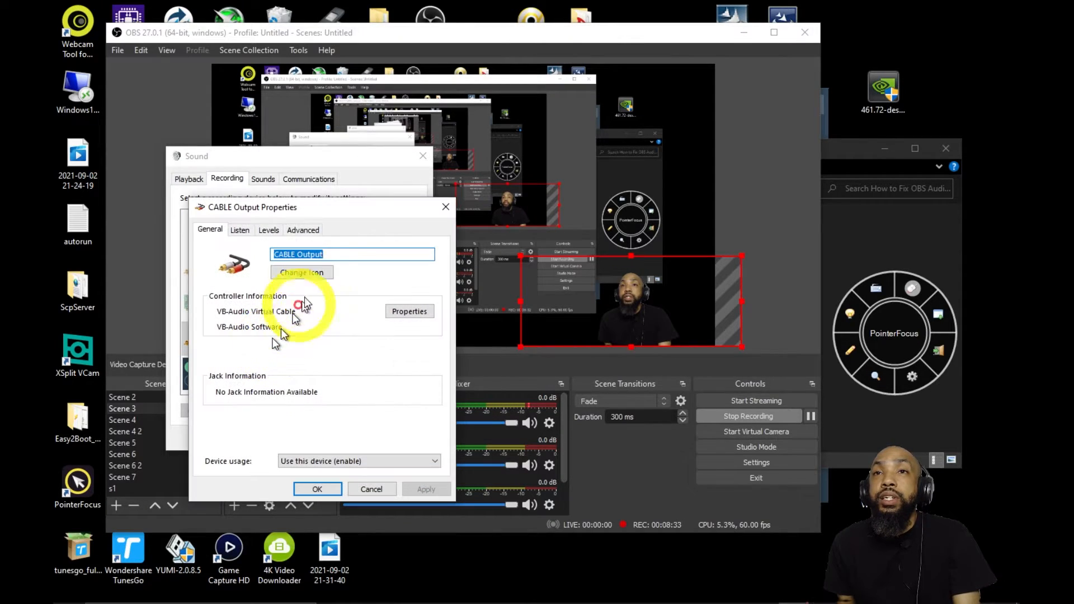
click(311, 233)
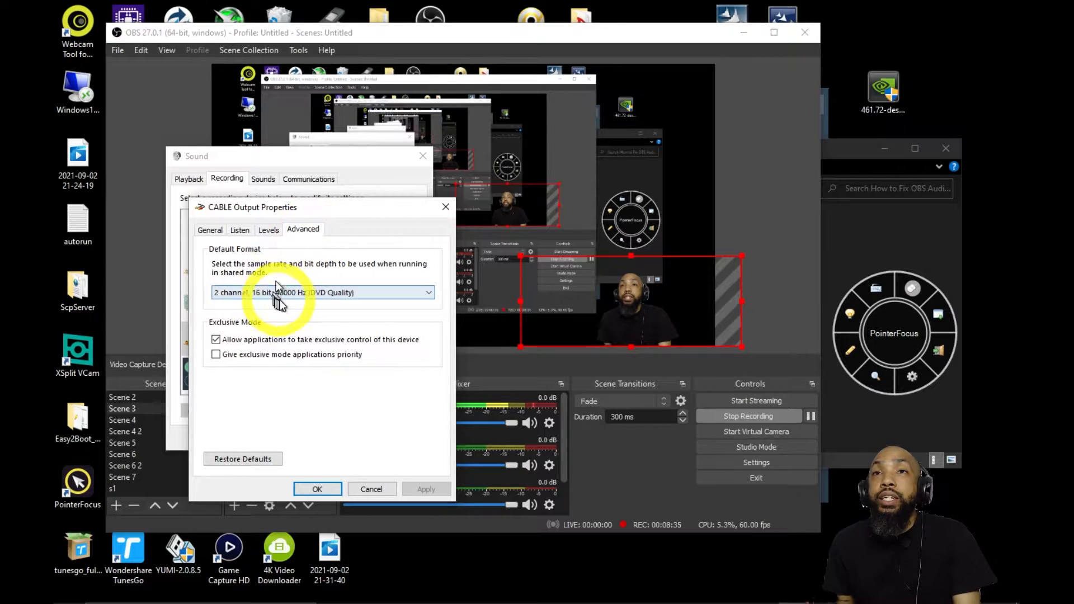
click(374, 491)
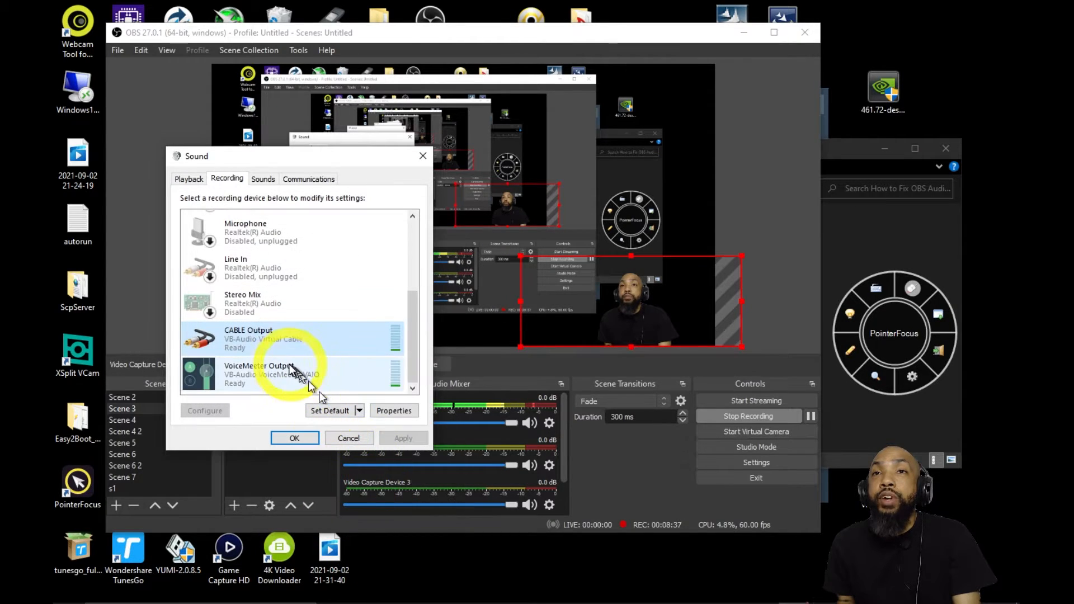
double_click(289, 368)
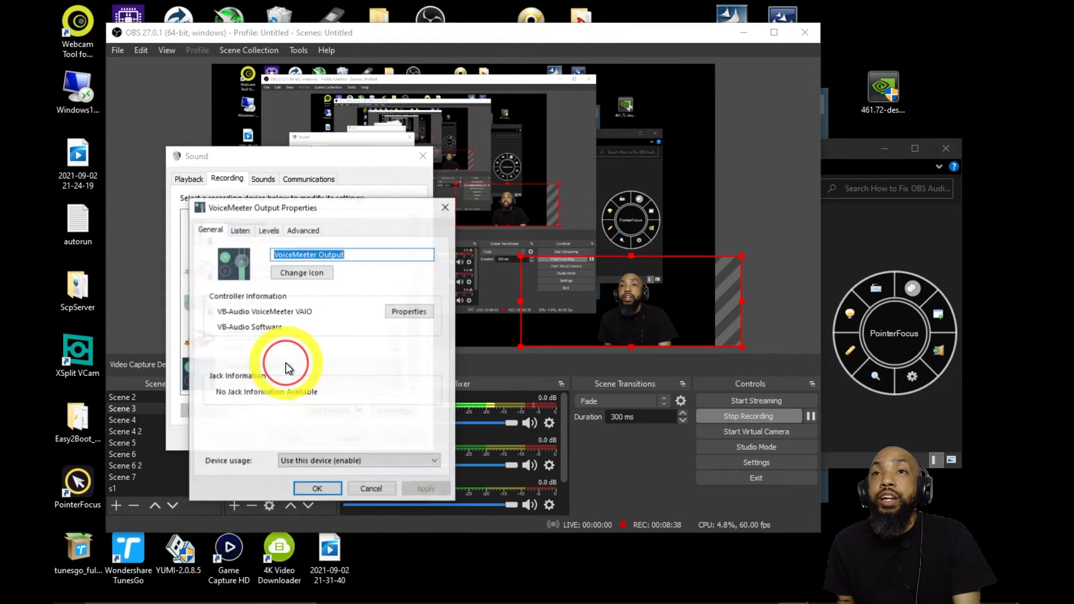
click(298, 229)
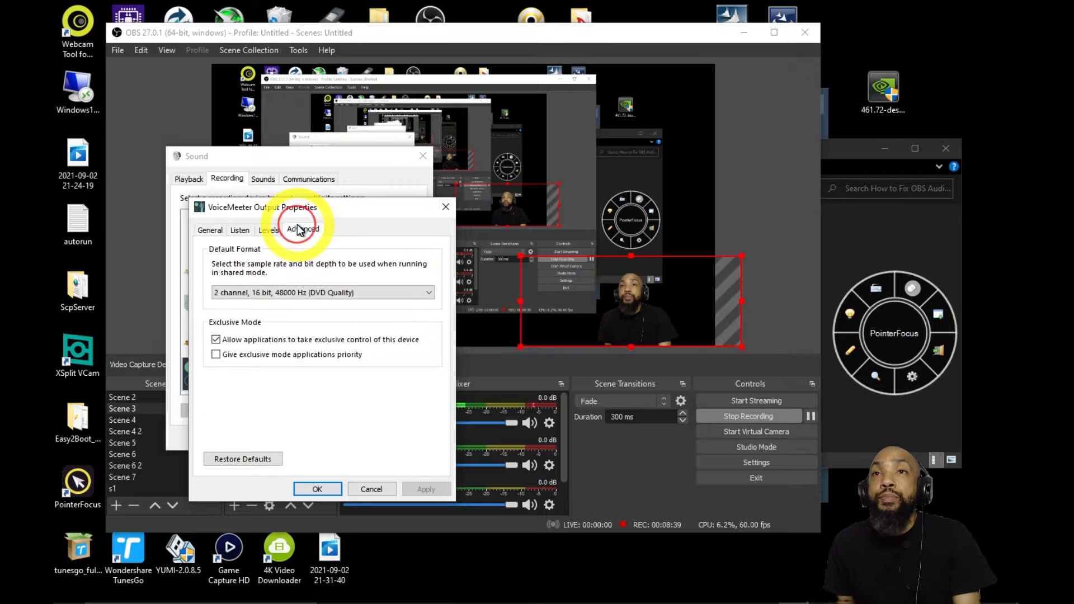
click(371, 490)
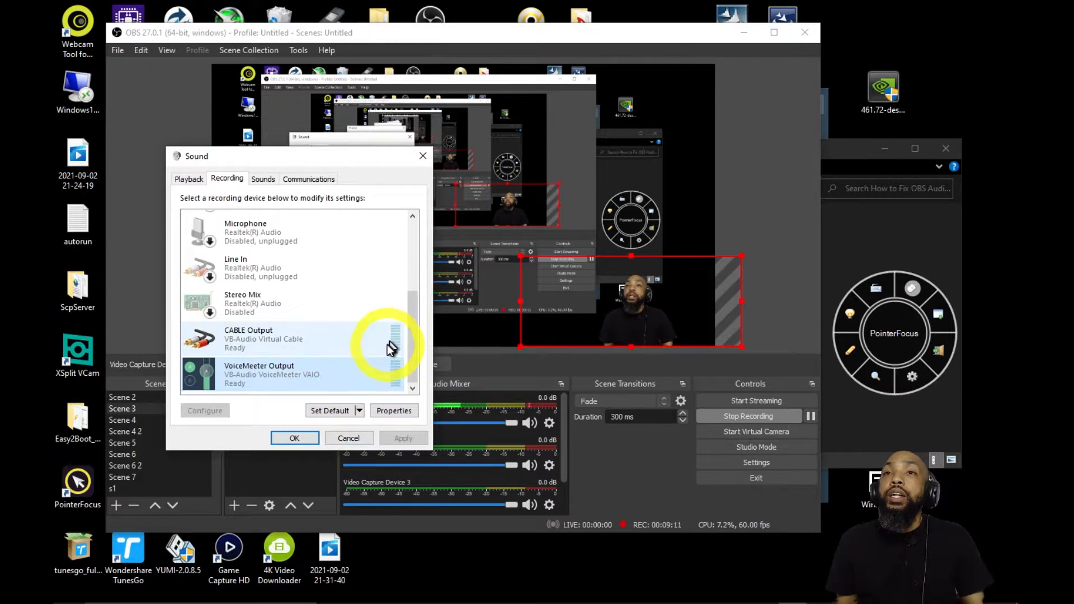
click(340, 442)
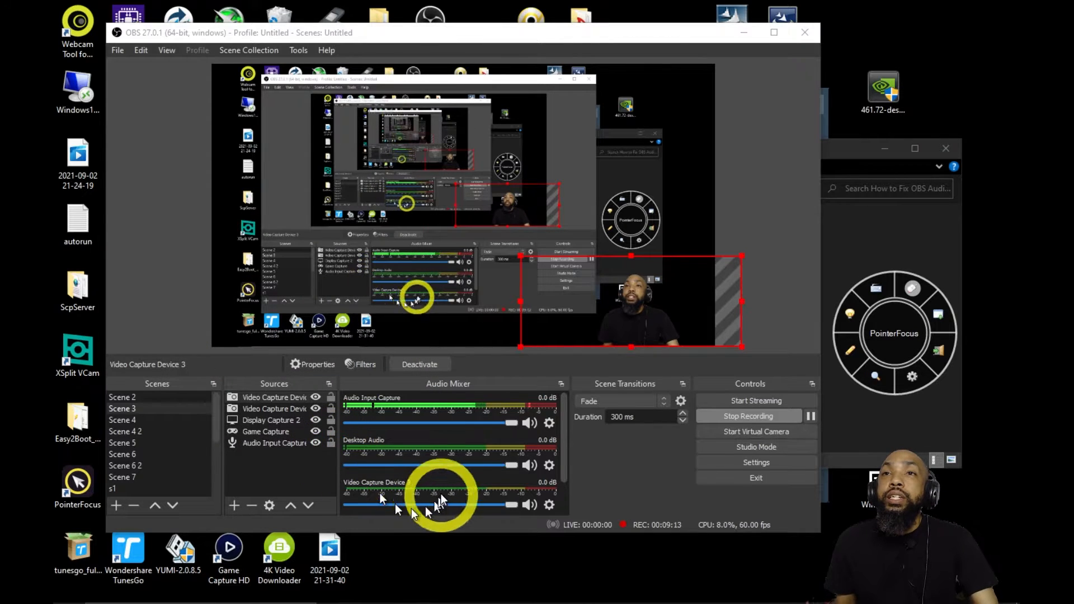
Review the audio settings in OBS, including sample rate, channels and global audio devices, and view the video settings.
click(767, 462)
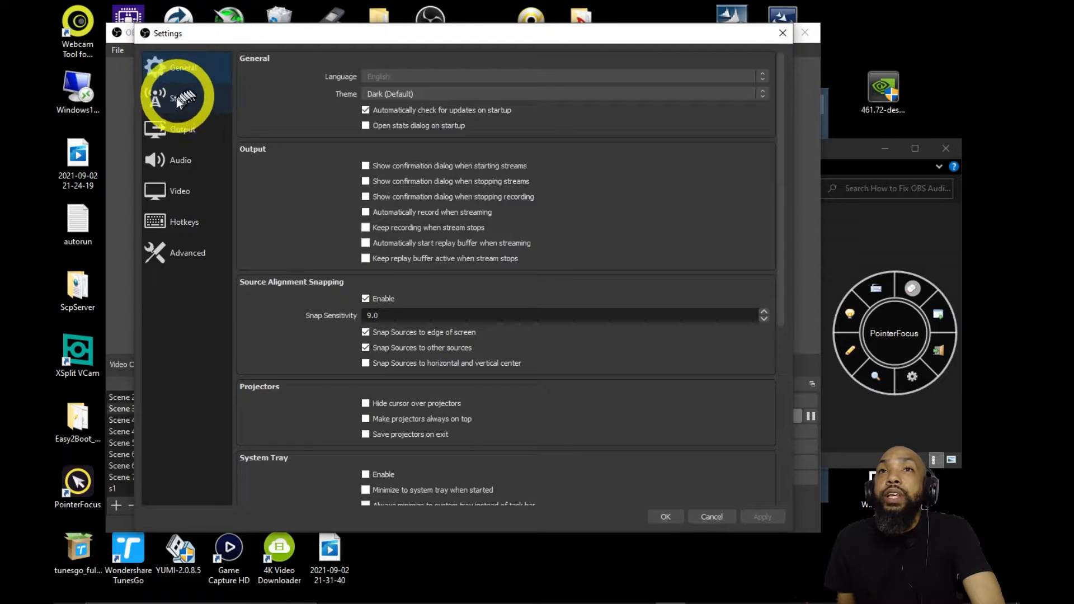
click(174, 166)
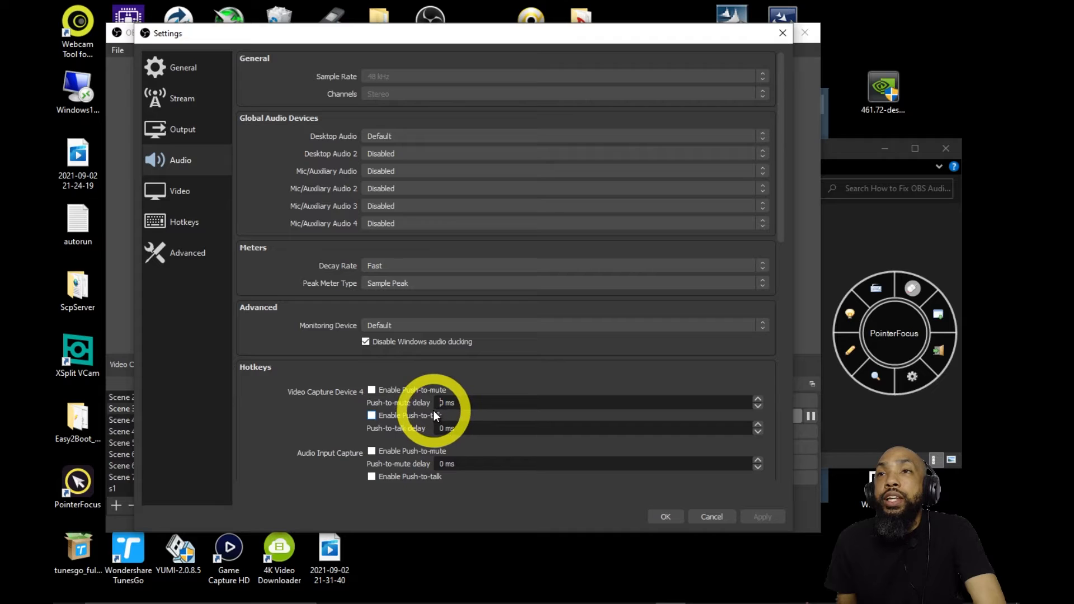
scroll(435, 412, down, 10)
scroll(432, 414, up, 15)
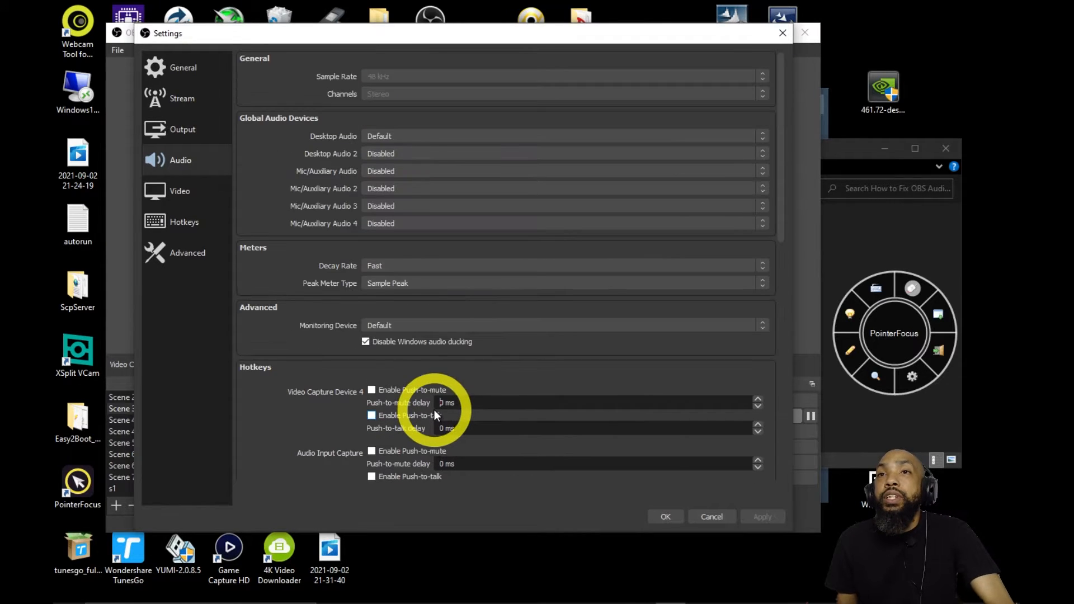
scroll(434, 414, down, 3)
scroll(456, 344, up, 3)
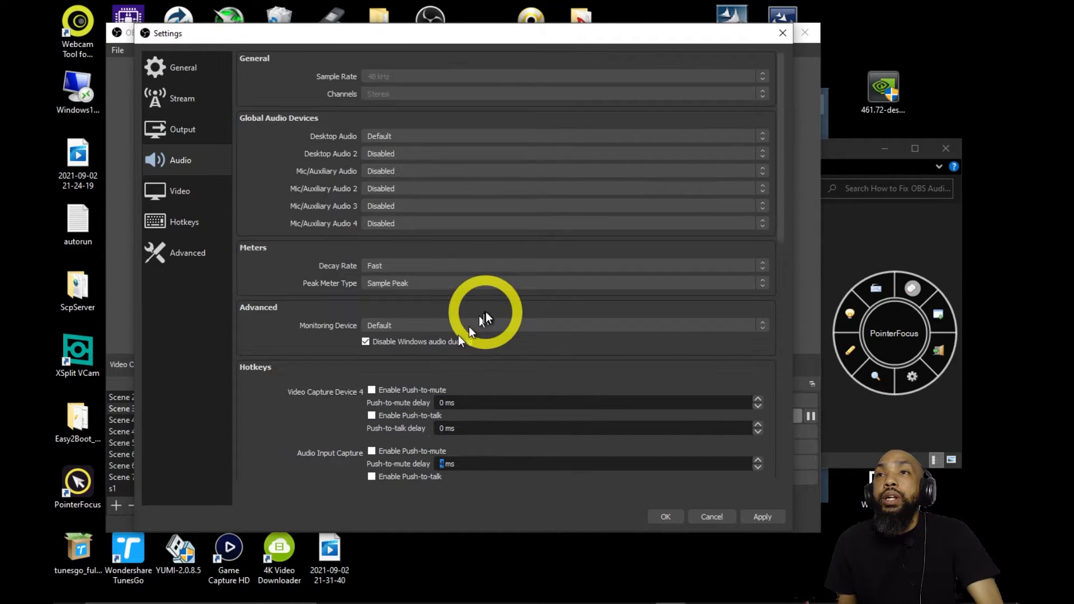
click(193, 196)
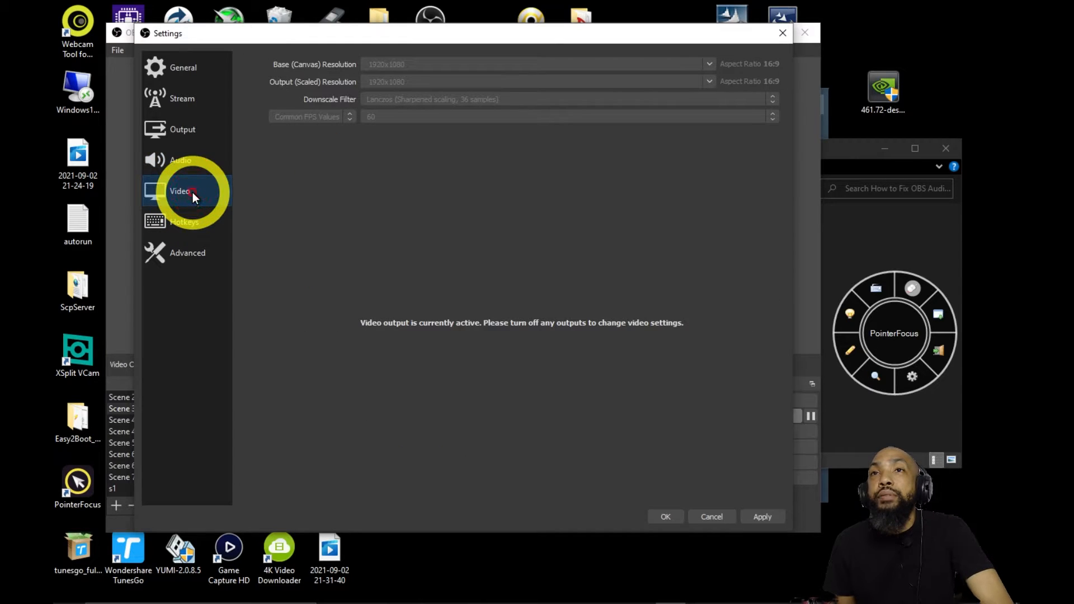
Look over the advanced settings in OBS and close the settings window without saving changes.
click(199, 256)
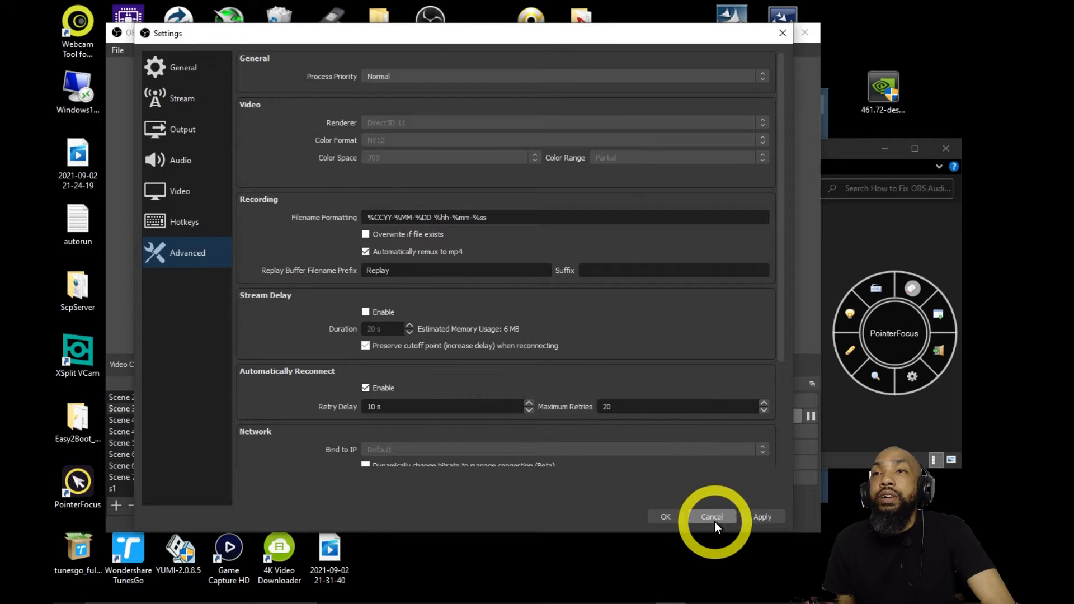
click(779, 39)
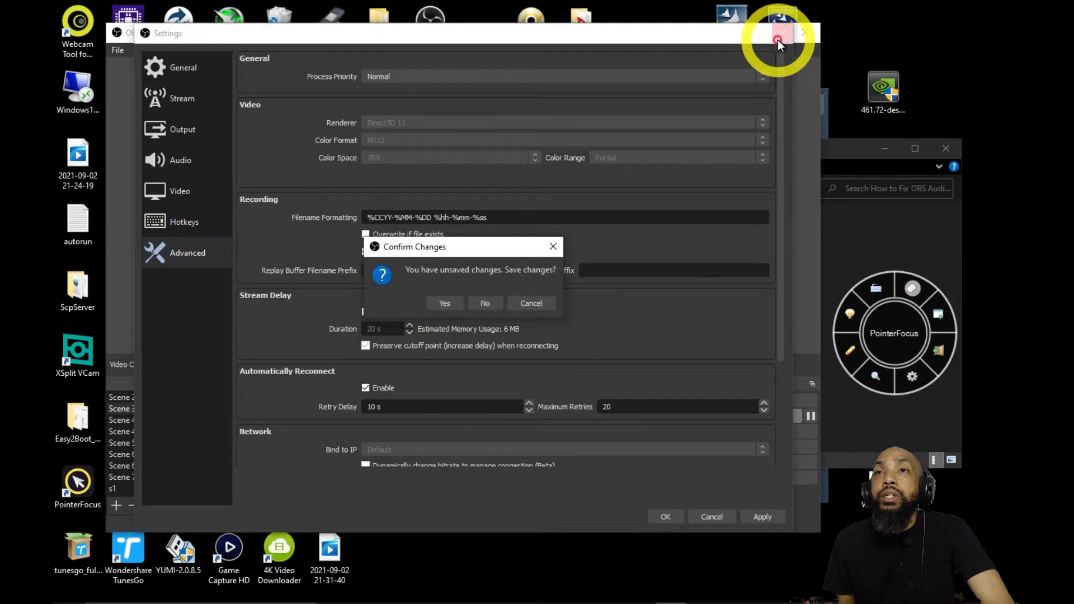
click(491, 307)
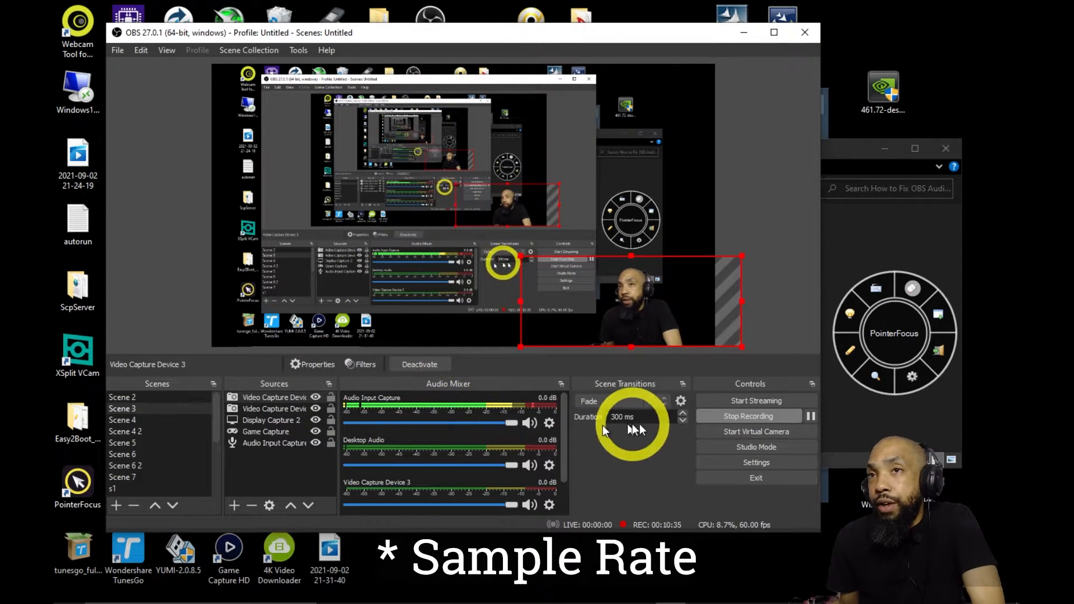
click(713, 466)
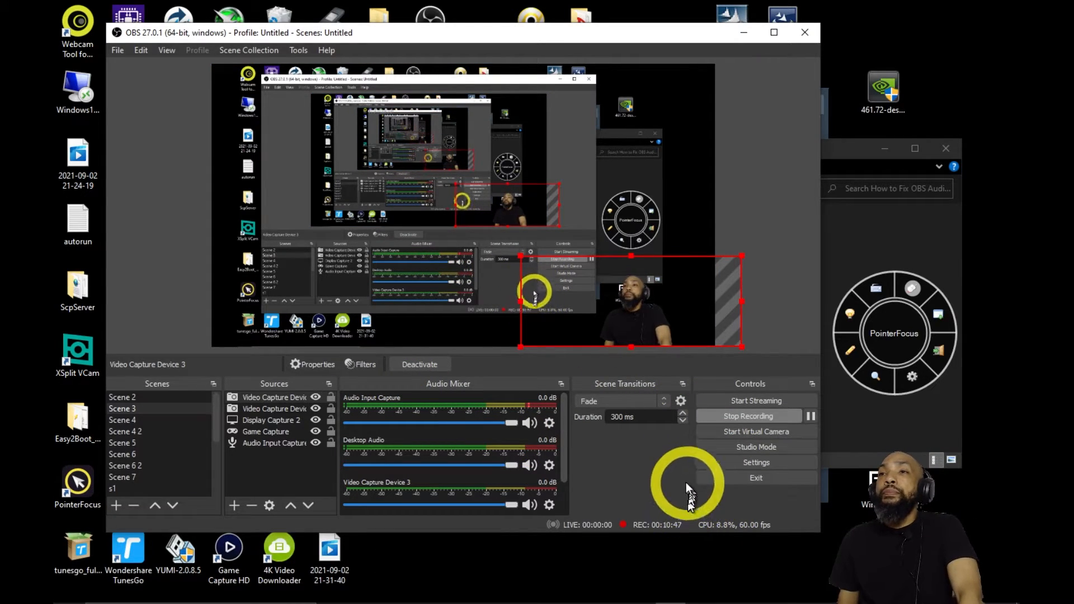
Switch to Voicemeeter and review the sample rates of its virtual input and hardware output.
mouse_move(836, 601)
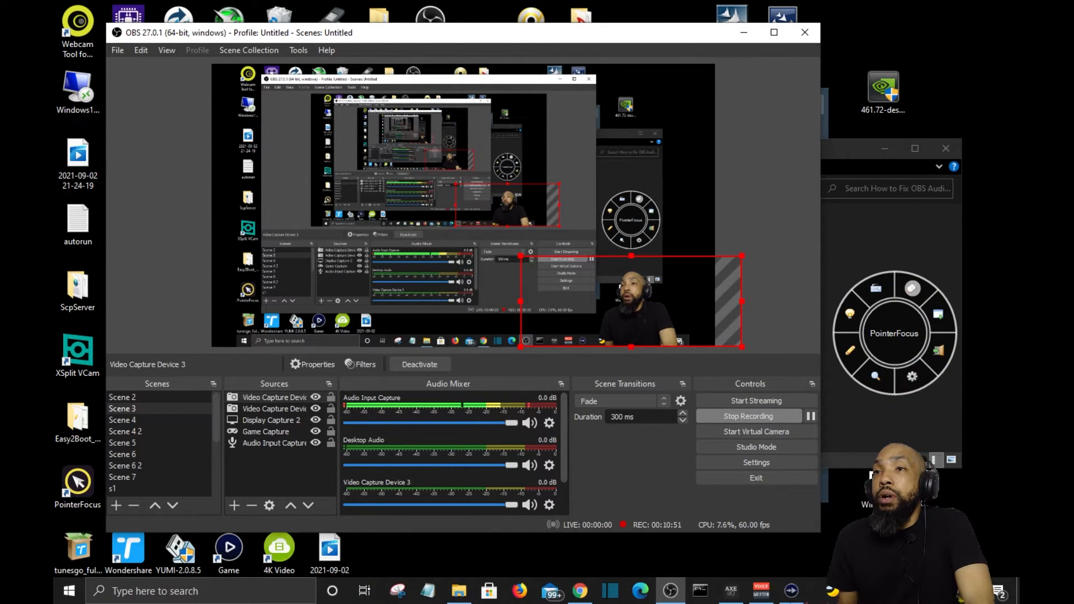
mouse_move(792, 594)
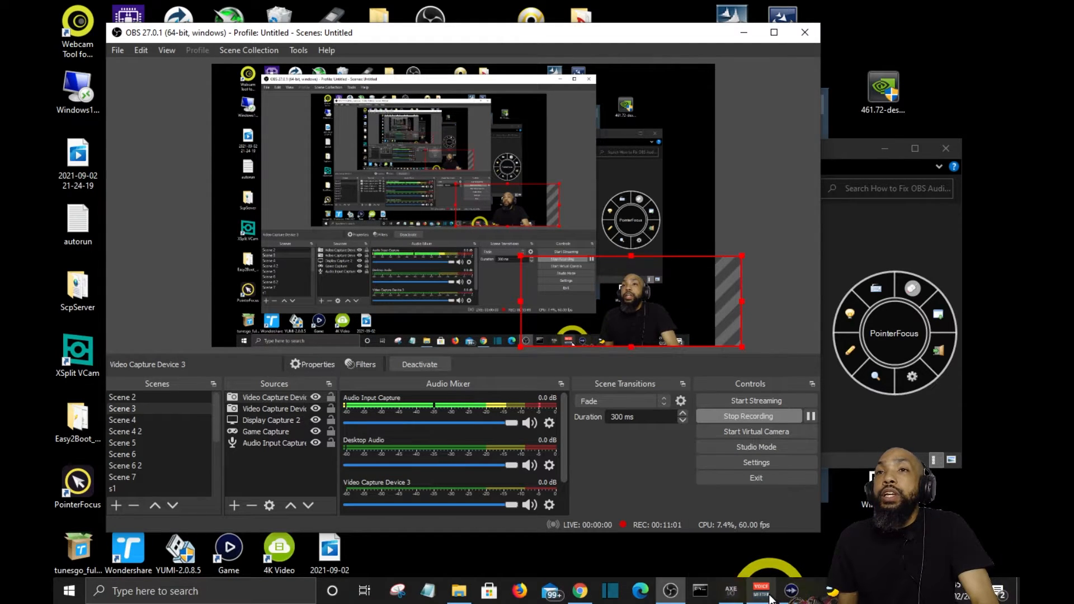
click(771, 599)
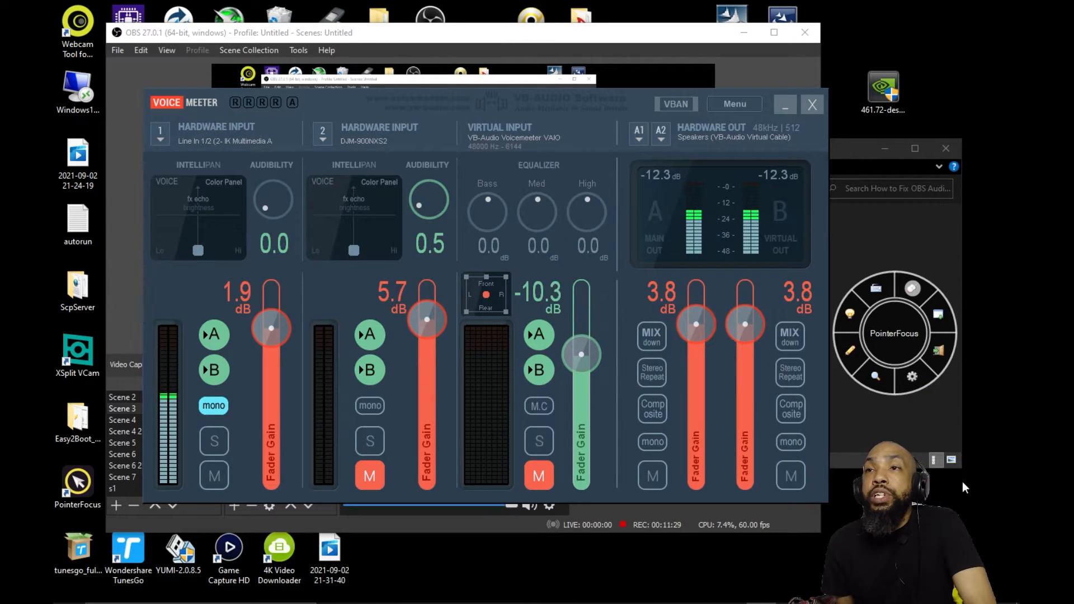
Open the Virtual IO Control Panel from the VB Audio program group and check its driver information and latency options.
mouse_move(895, 602)
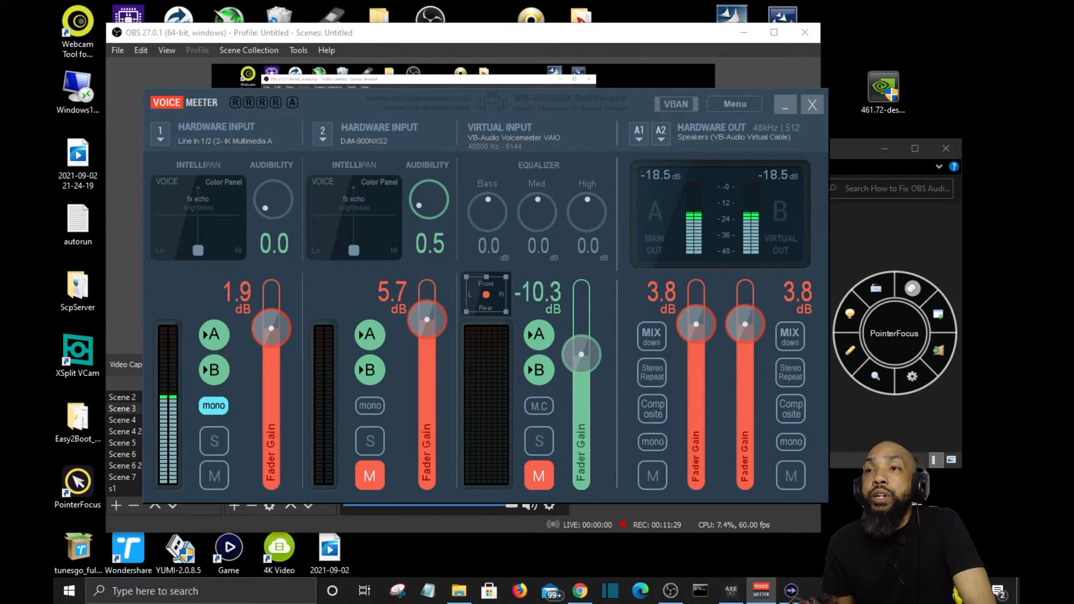
click(69, 594)
scroll(190, 458, down, 5)
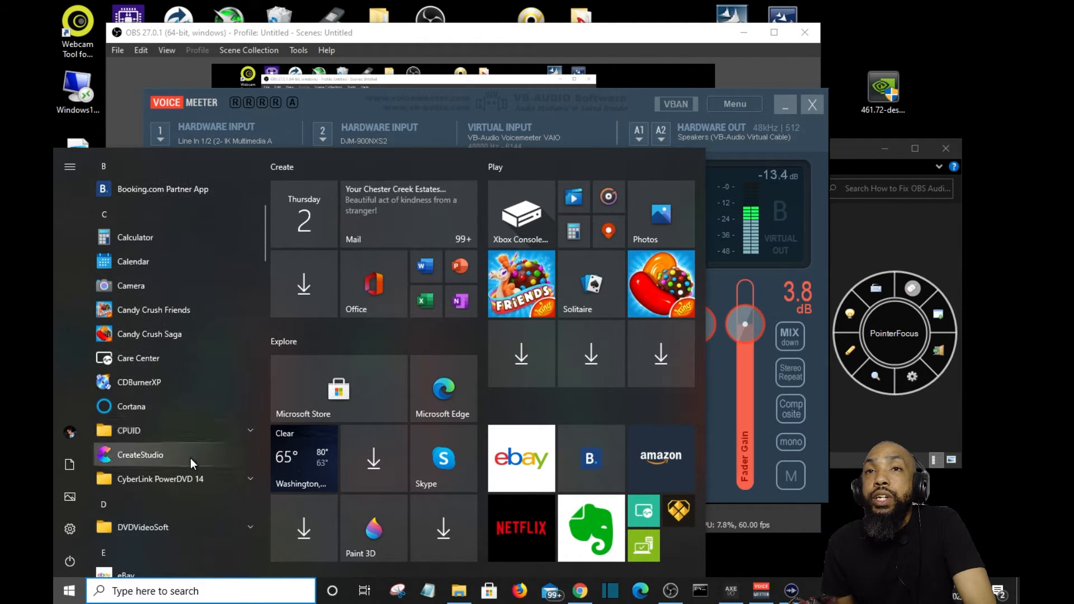
scroll(190, 460, down, 5)
scroll(190, 464, down, 10)
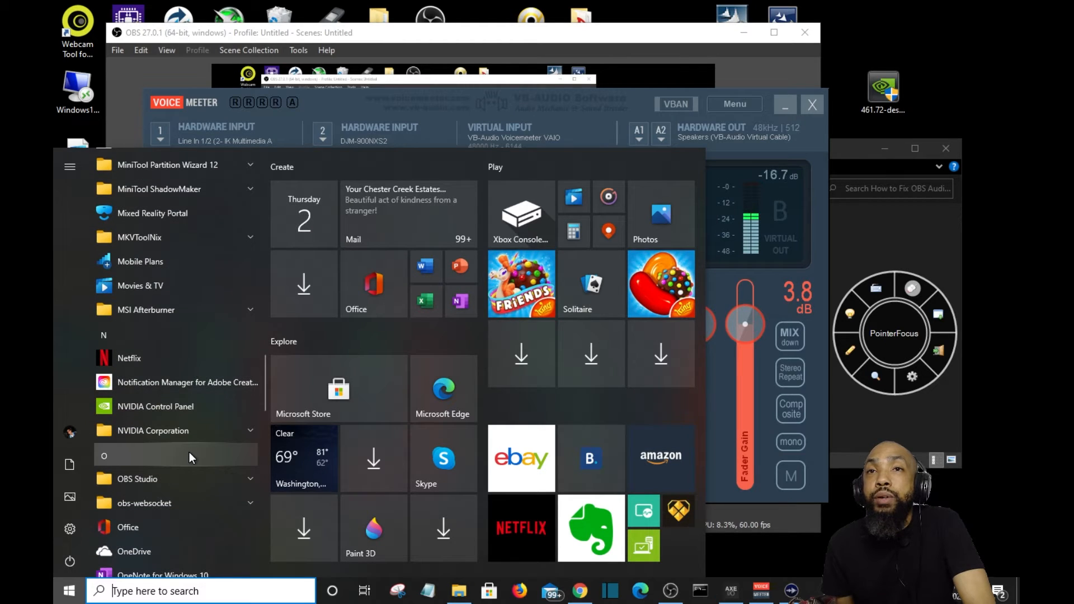
scroll(189, 453, down, 4)
scroll(188, 456, down, 8)
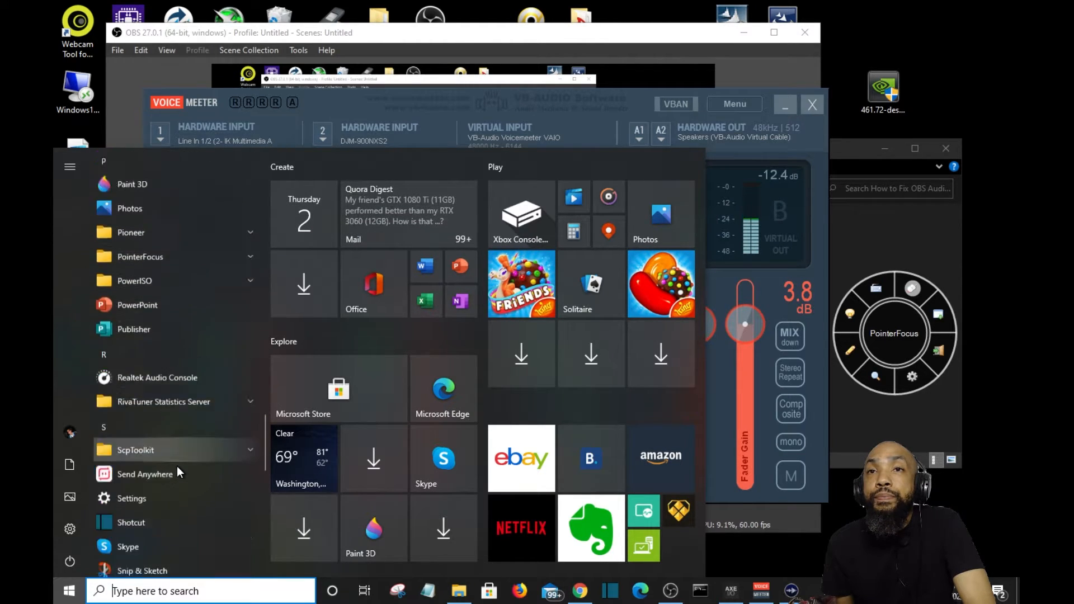
click(178, 414)
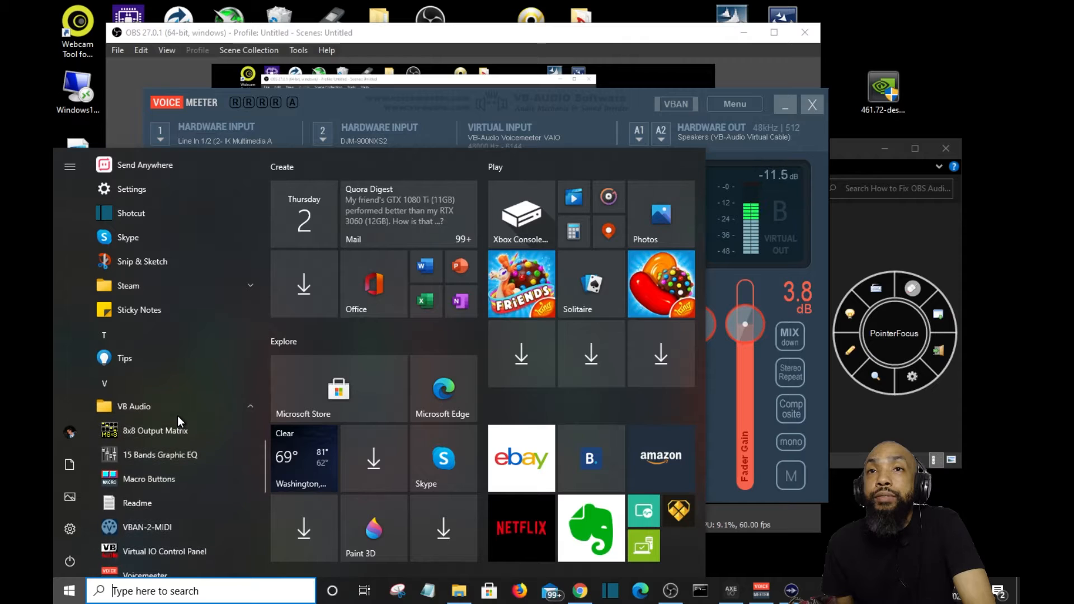
scroll(177, 415, down, 3)
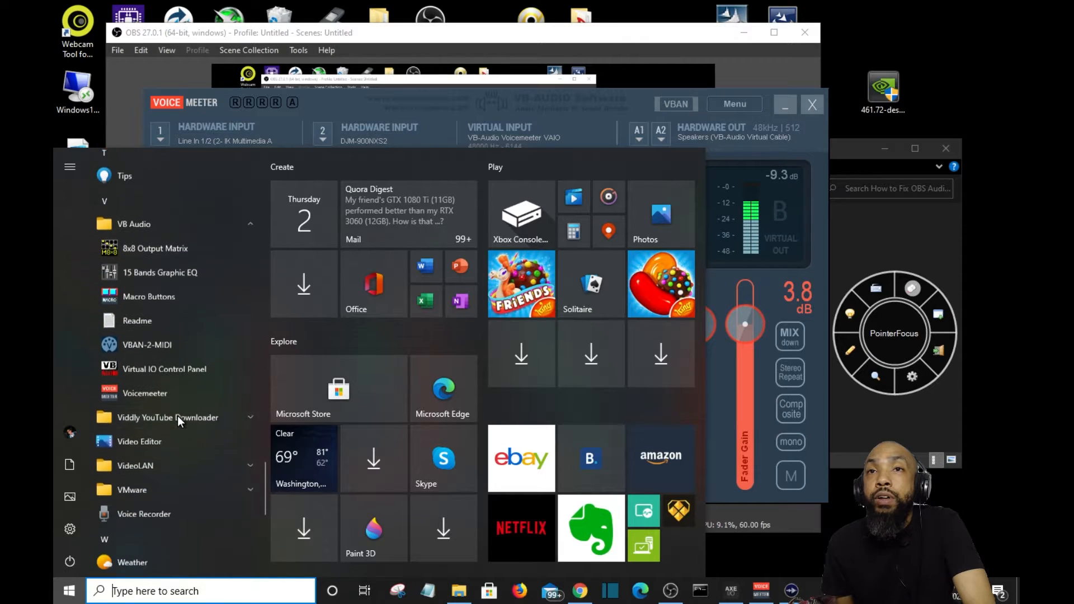
click(183, 365)
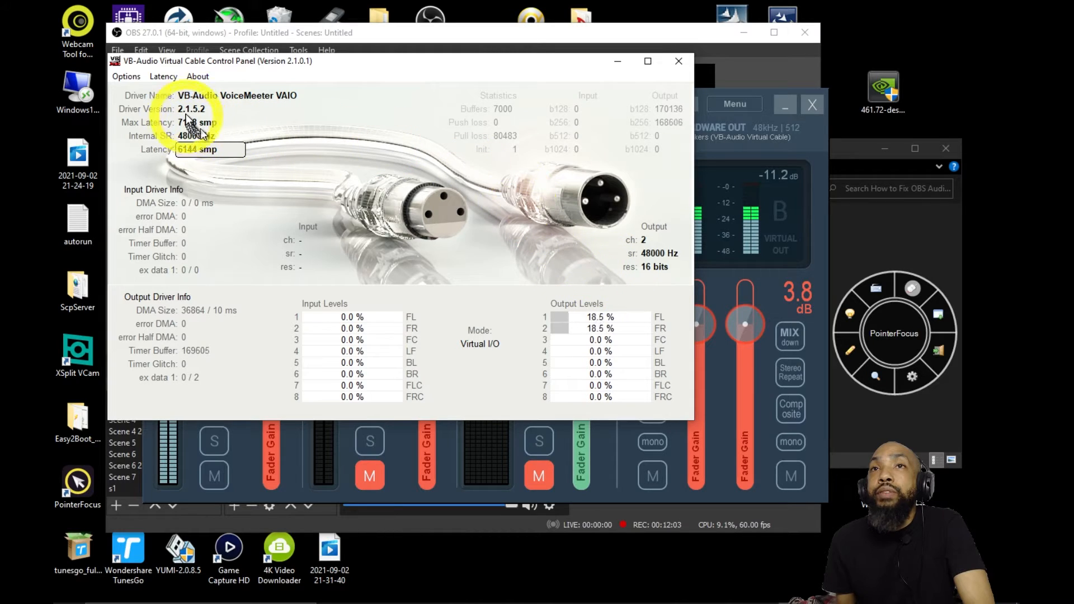
click(163, 77)
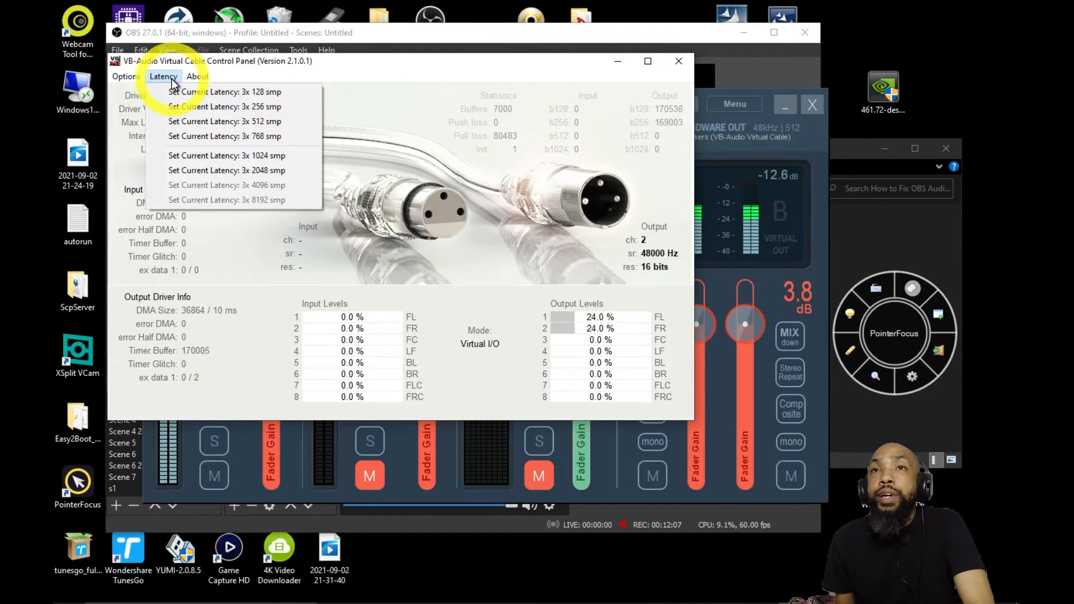
click(194, 63)
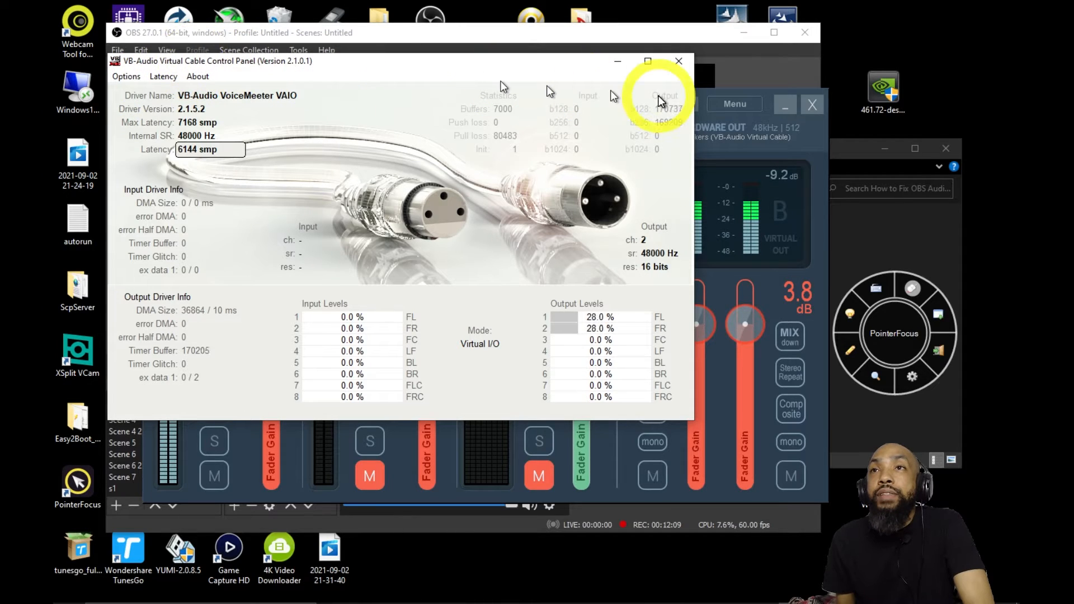
Locate the Virtual IO Control Panel and Voicemeeter entries in the VB Audio program group again.
mouse_move(216, 582)
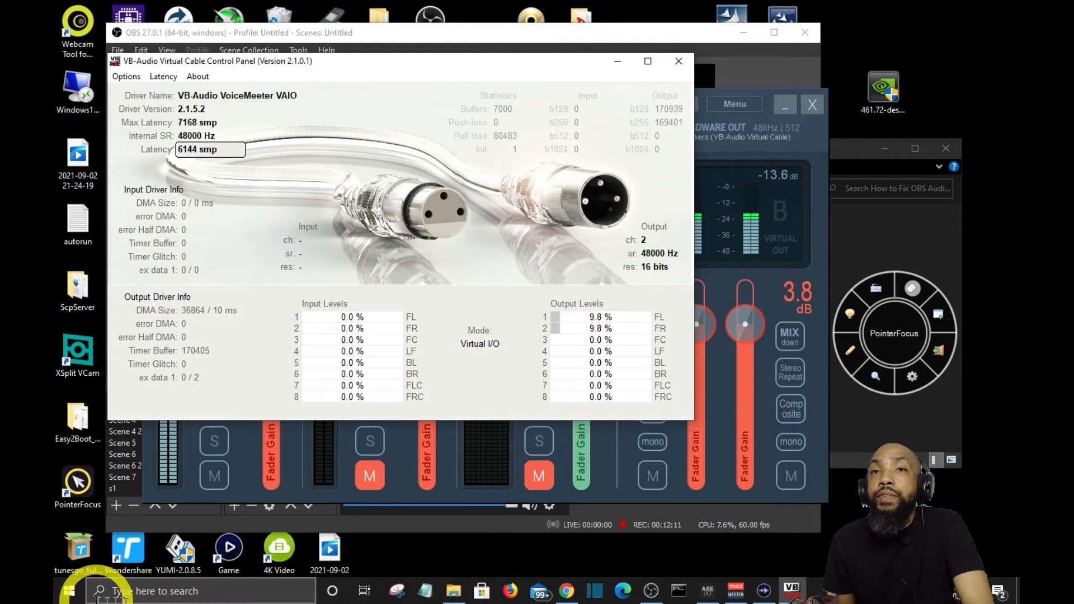
click(69, 591)
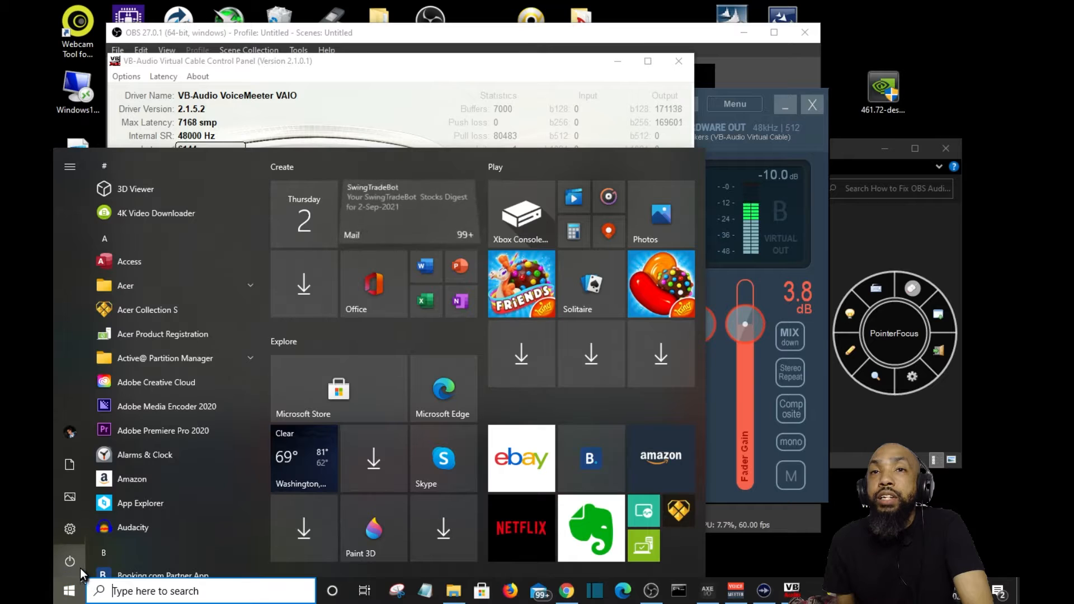
mouse_move(95, 560)
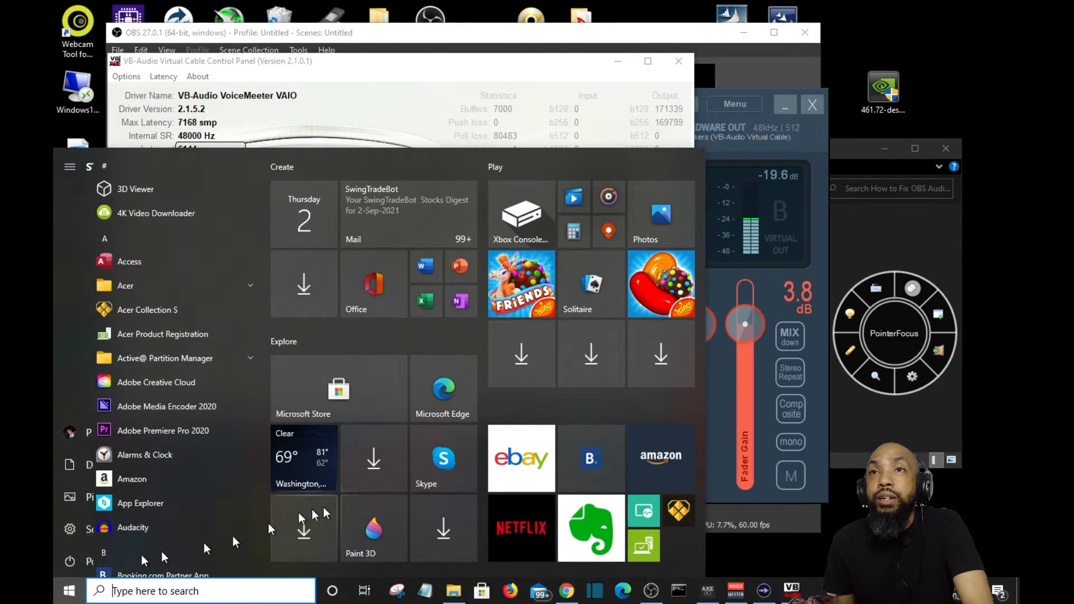
scroll(196, 523, down, 15)
scroll(196, 534, down, 15)
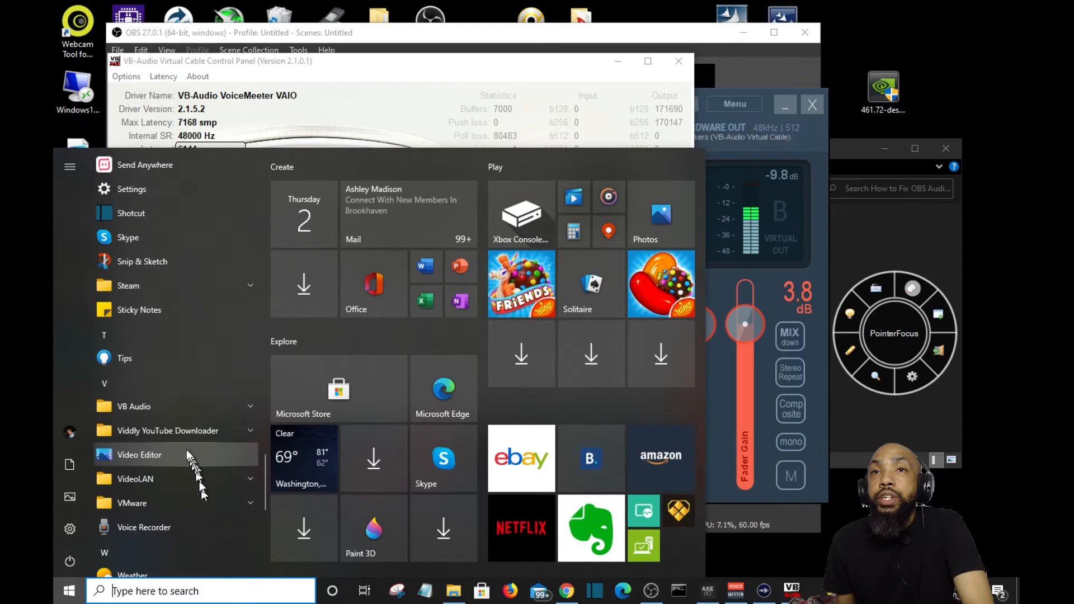
click(181, 407)
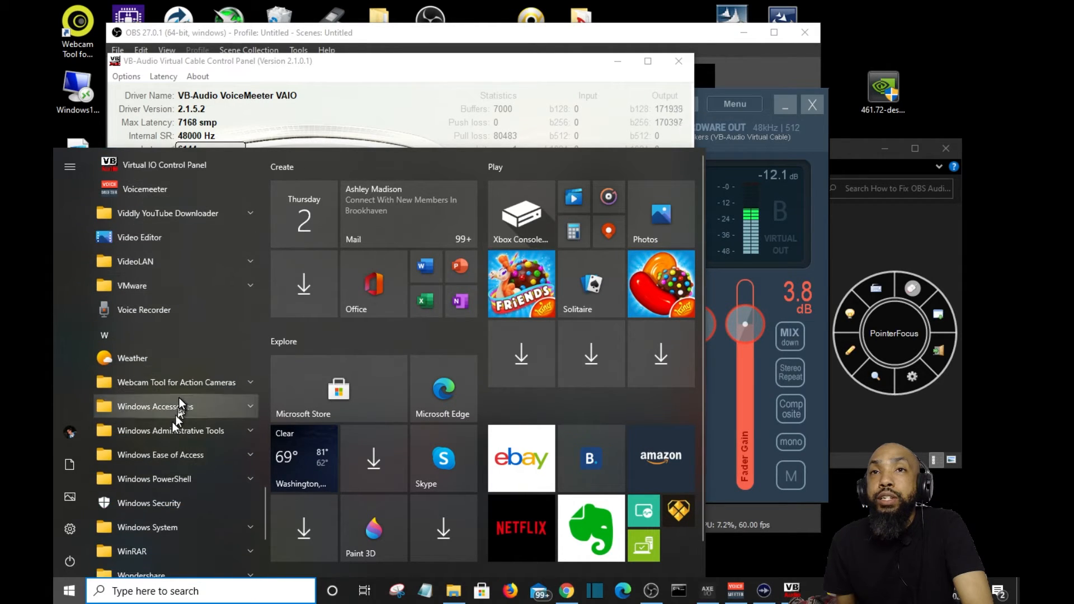
scroll(179, 397, up, 3)
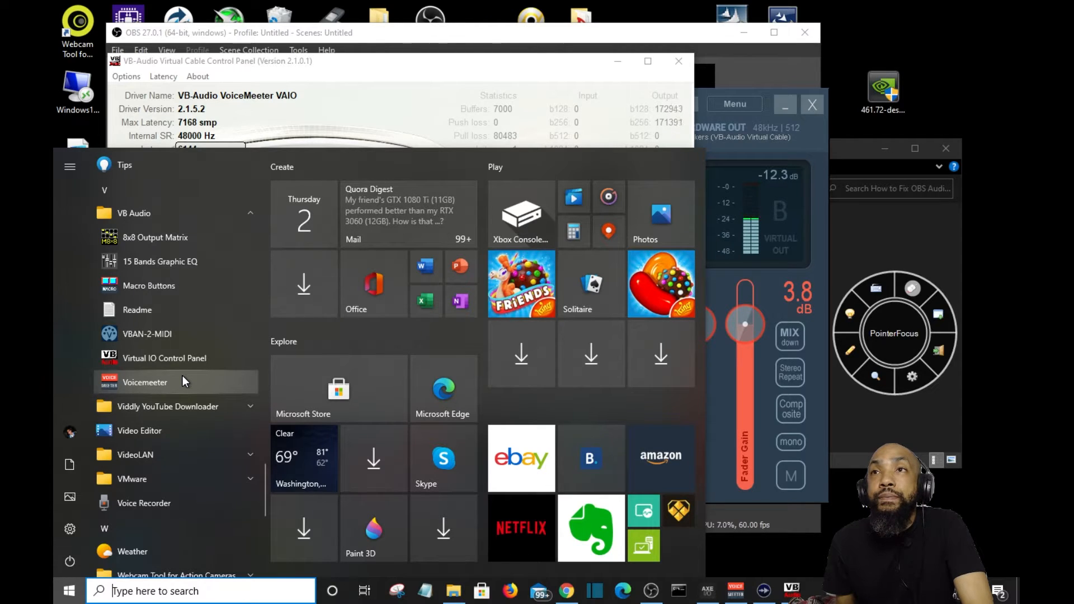
Open Voicemeeter's System Settings / Options, move the dialog into clear view, and examine device sample rates and buffering.
click(735, 108)
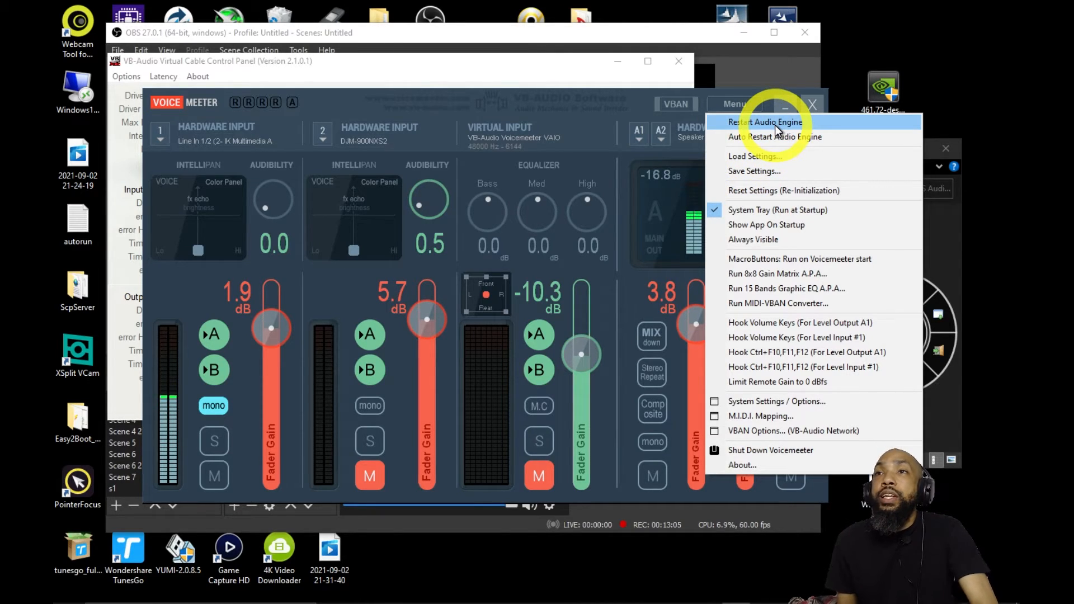
click(741, 105)
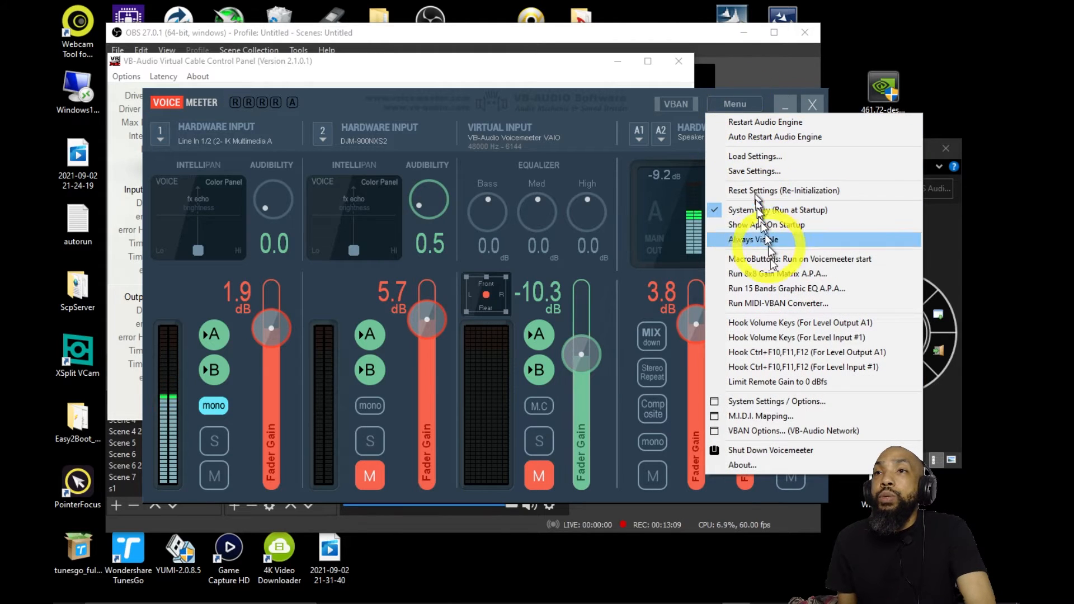
click(765, 401)
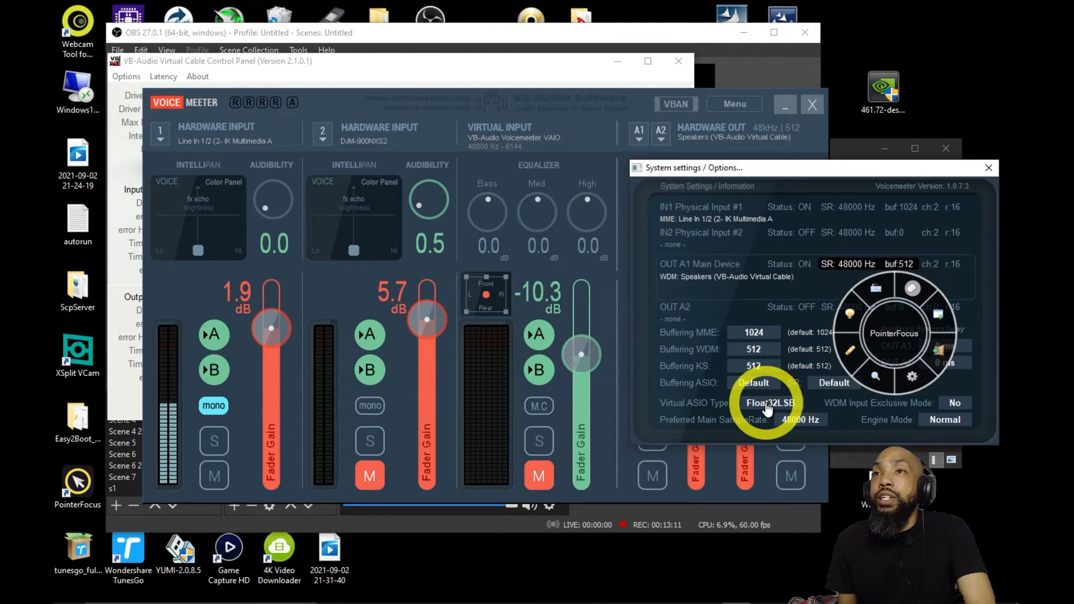
drag(889, 171, 640, 165)
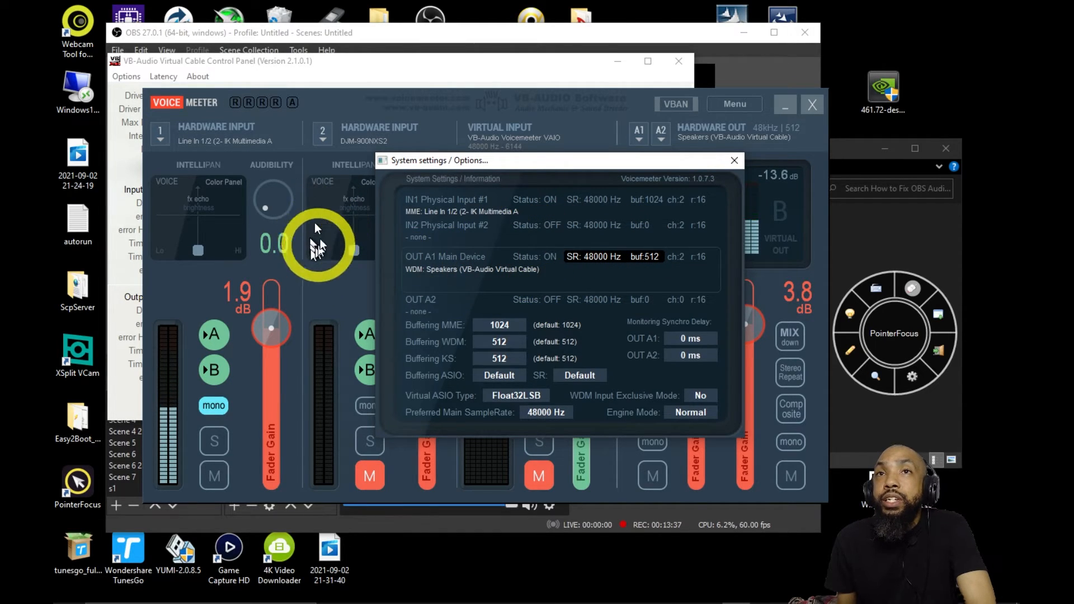
Check the maximum latency and internal sampling rate choices in the Virtual Cable Control Panel, and minimize it without changes.
click(126, 78)
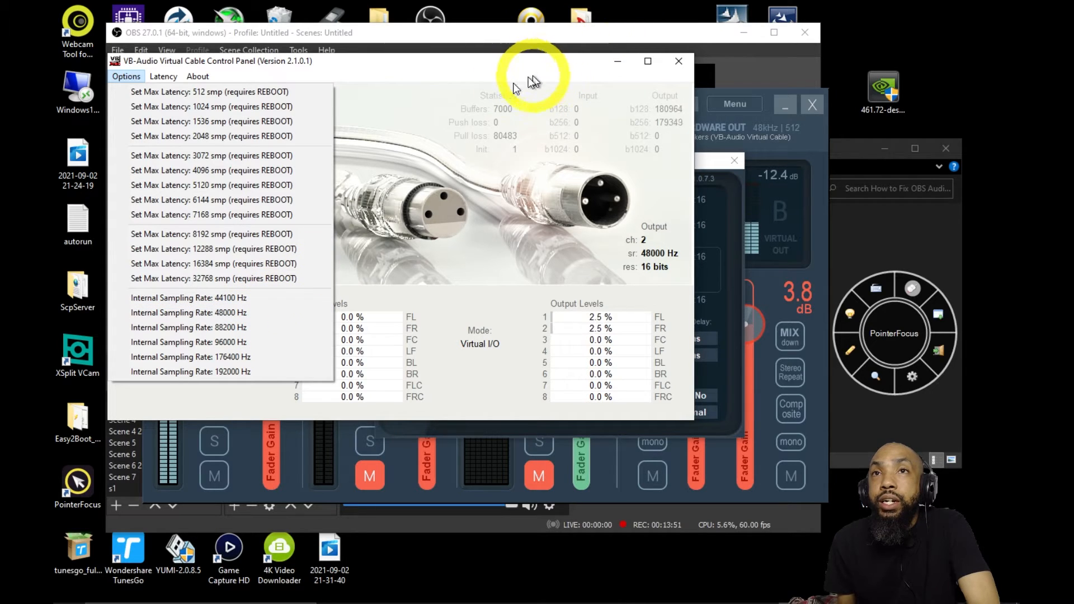
click(469, 78)
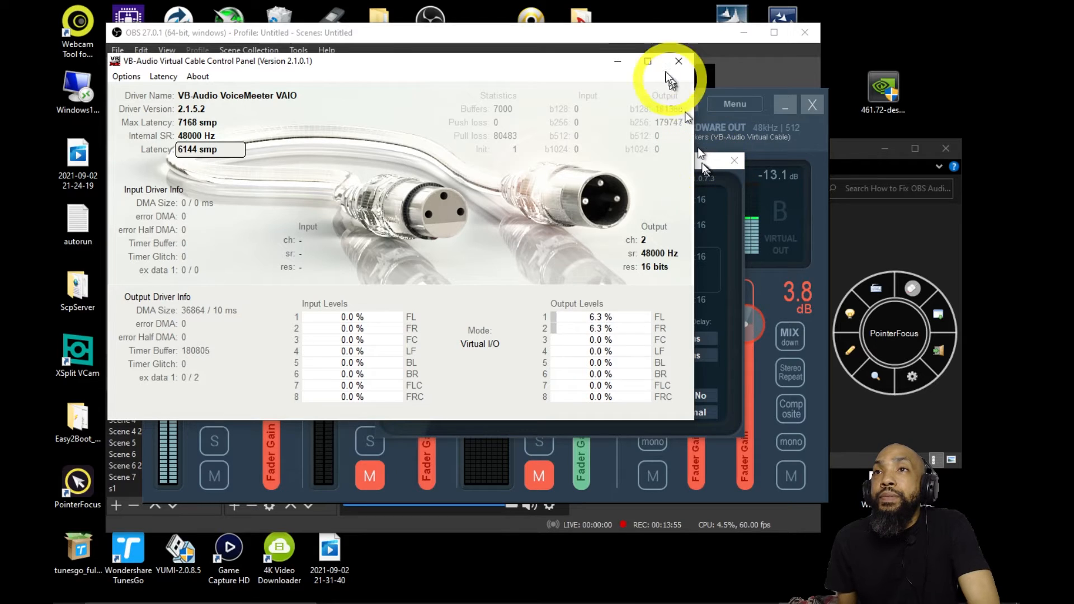
click(619, 61)
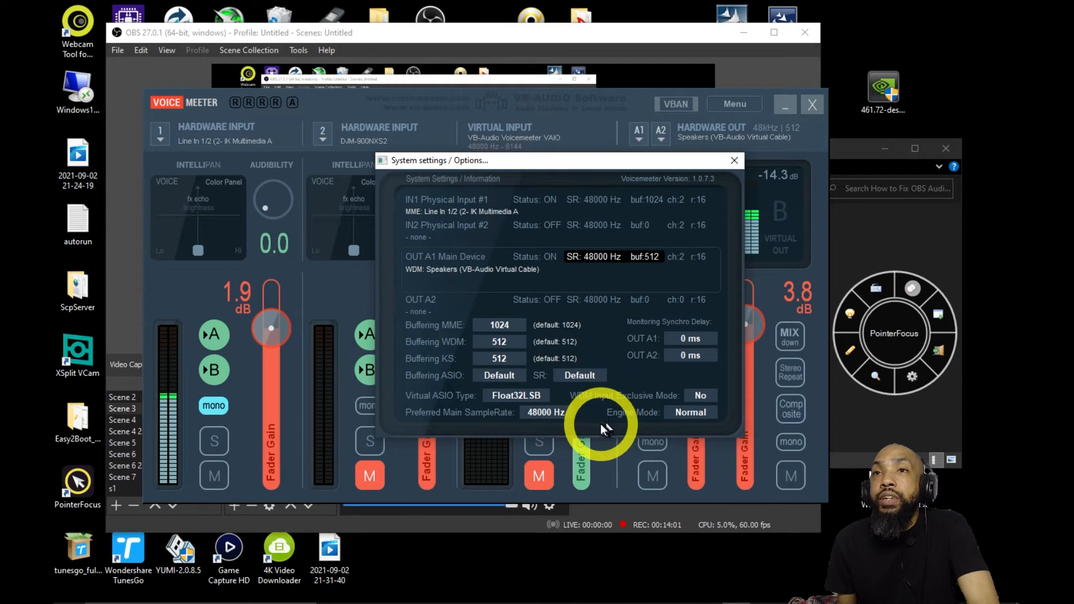
Recheck the virtual cable's internal sample rate and latency, leaving Voicemeeter's system settings closed and both programs minimized.
click(735, 162)
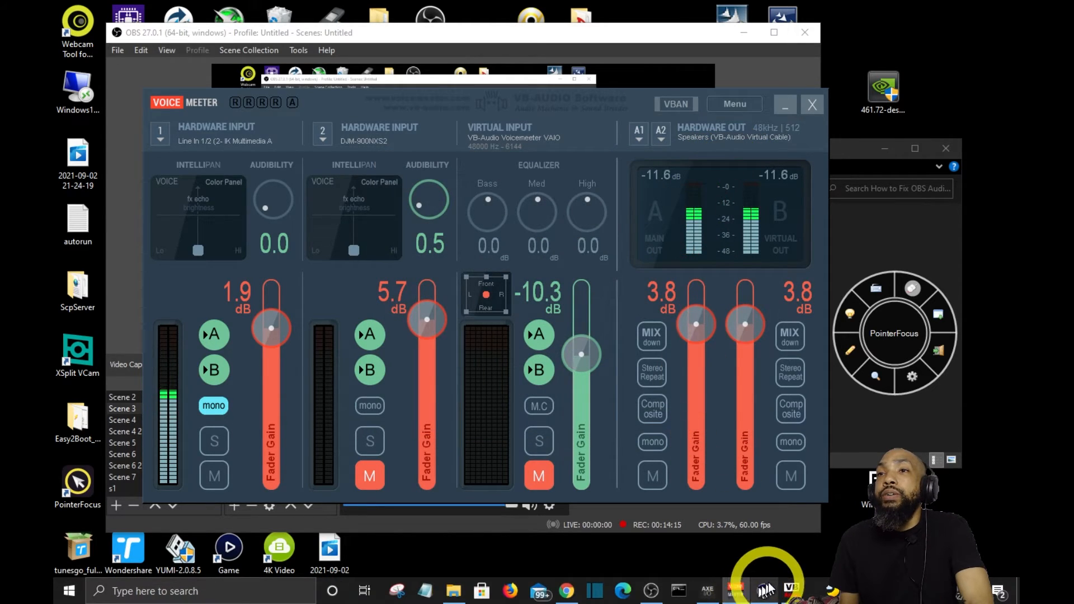
click(791, 588)
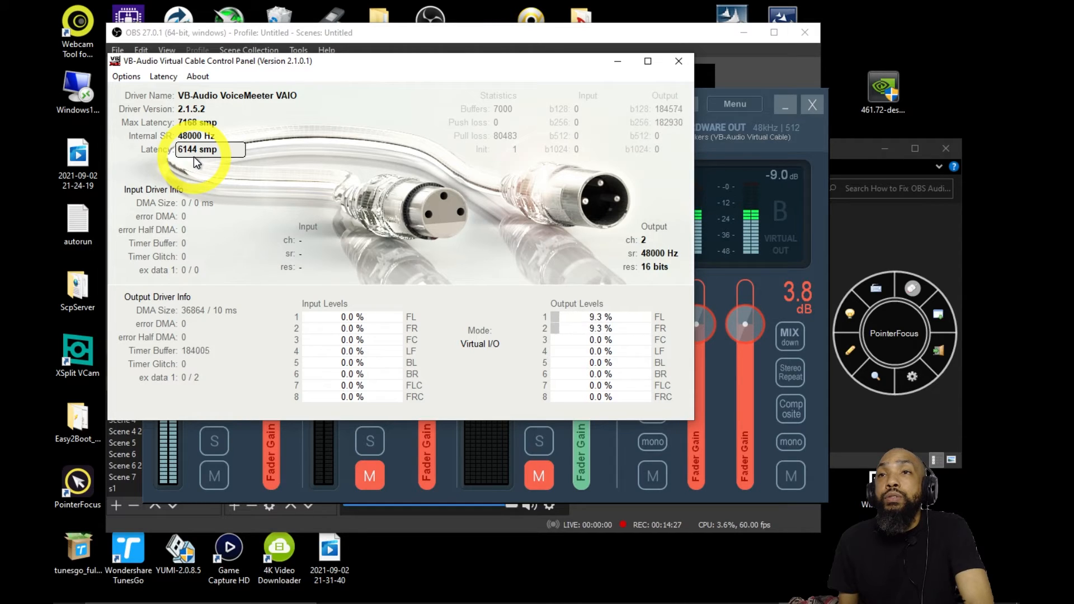
click(617, 63)
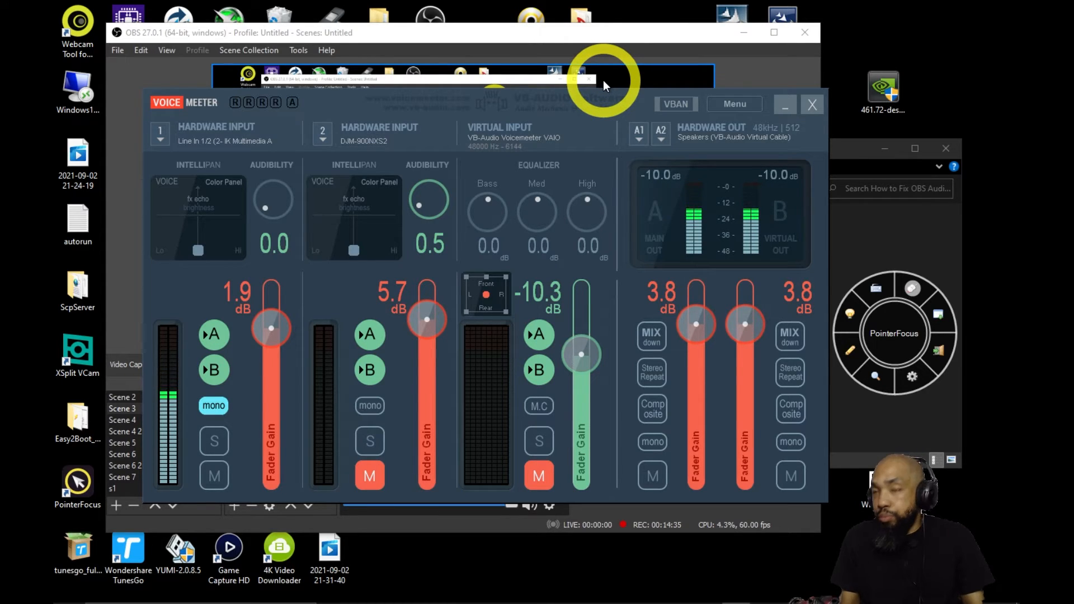
click(787, 104)
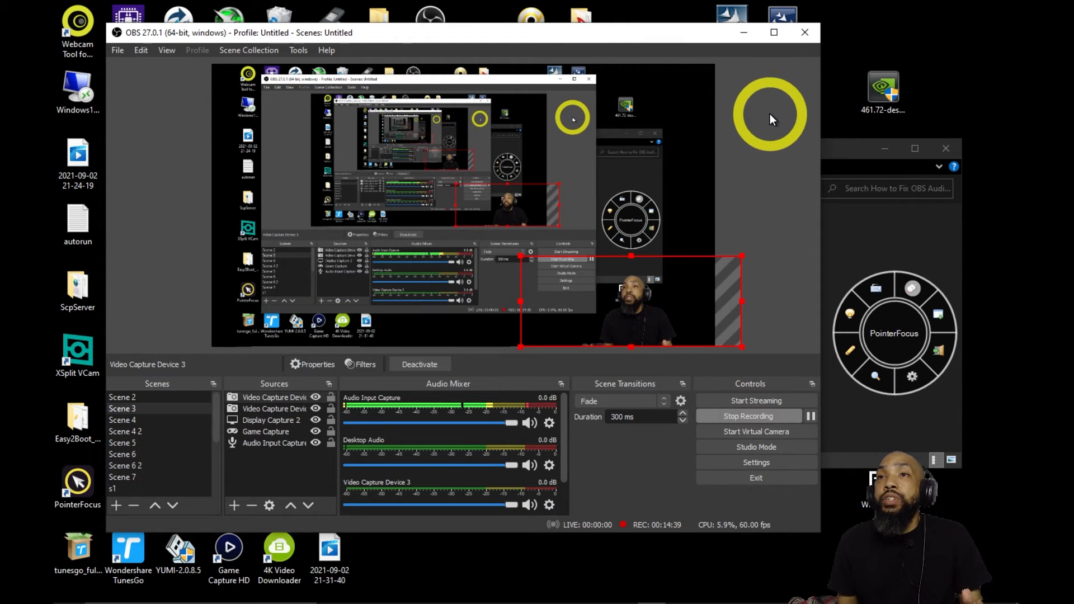